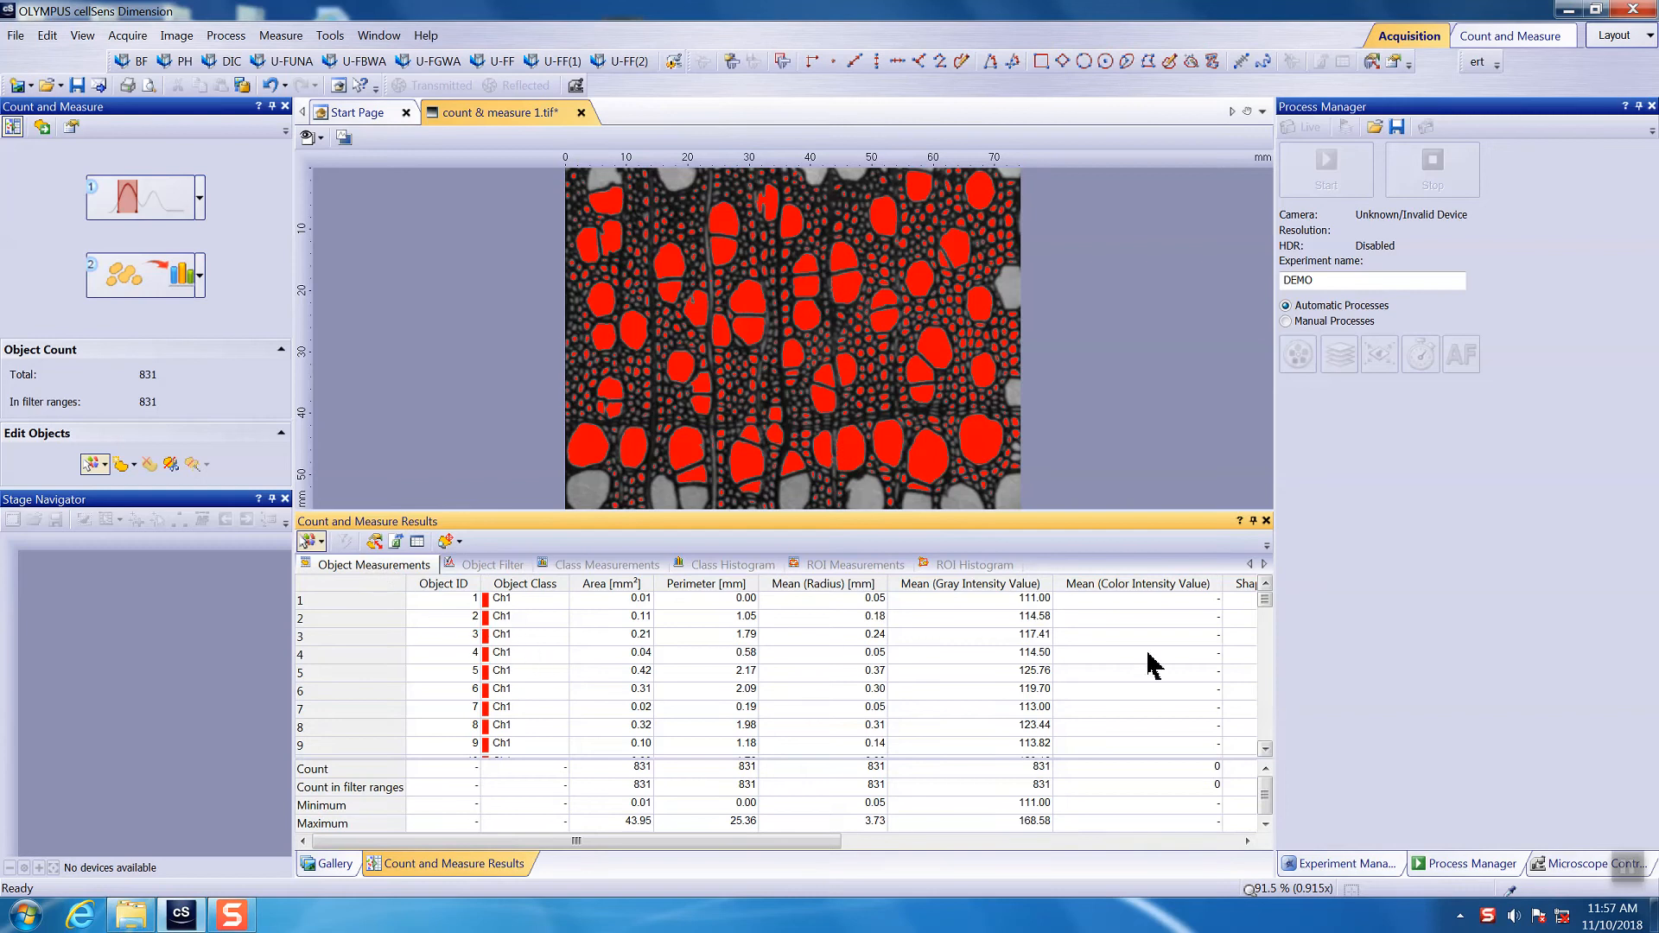
# - Locate objects 4, 745 and 751 in the image by selecting their rows in the object measurements table
pyautogui.moveTo(1265, 599)
pyautogui.mouseDown()
pyautogui.moveTo(1270, 745)
pyautogui.moveTo(1269, 602)
pyautogui.mouseUp()
pyautogui.click(508, 658)
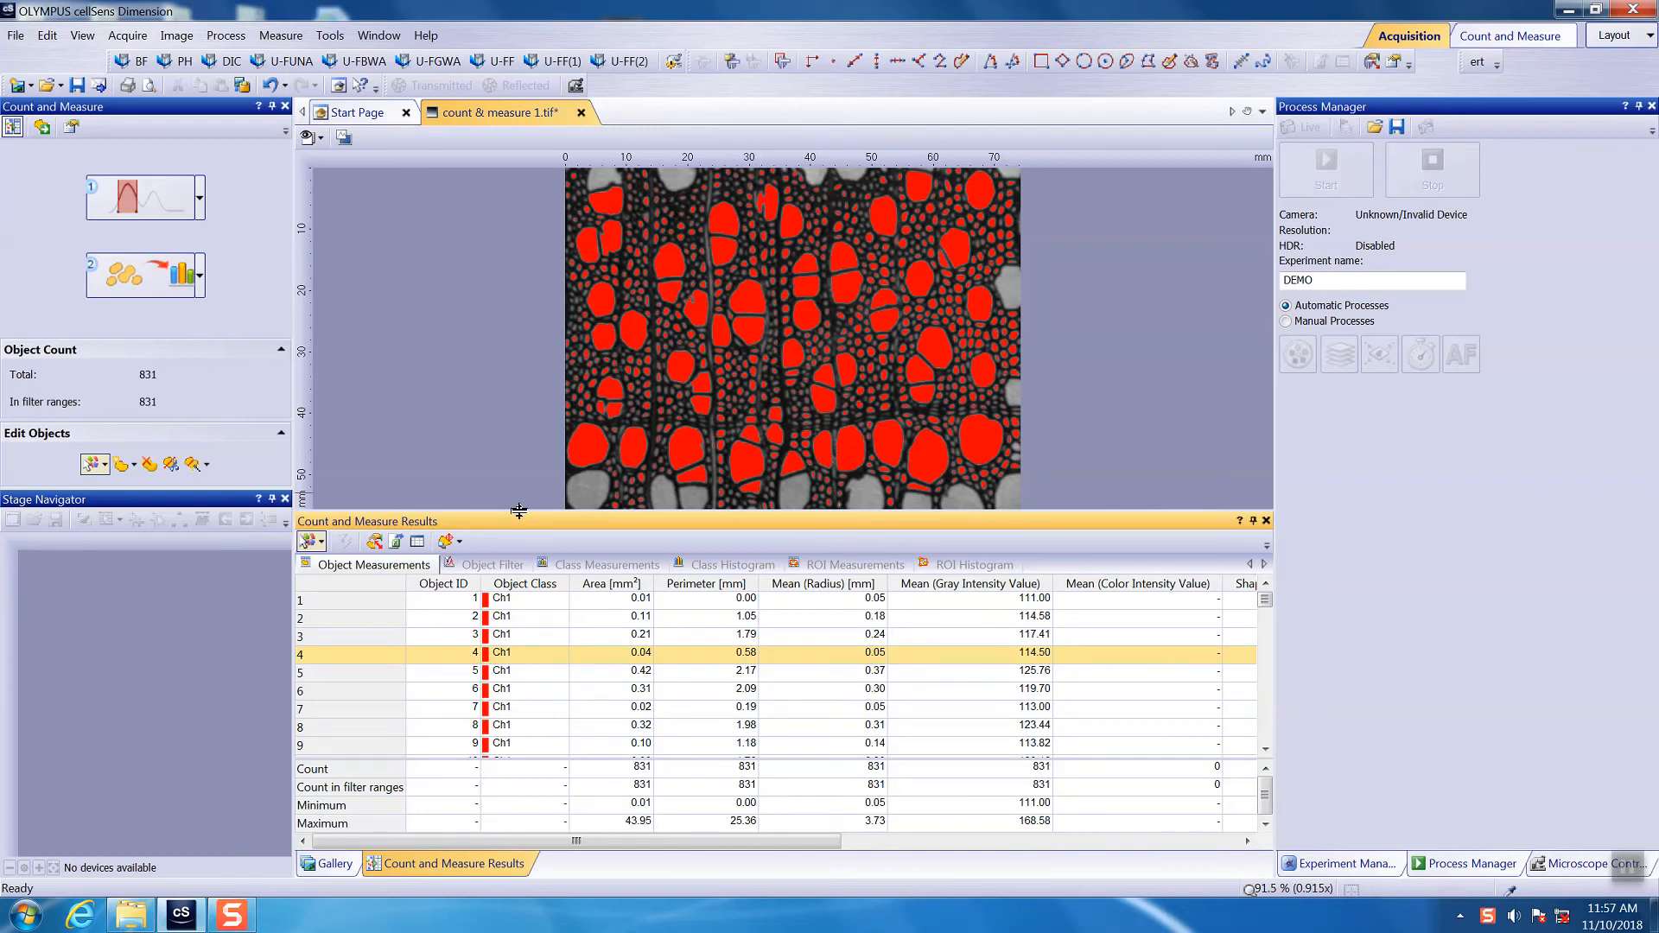
pyautogui.click(449, 550)
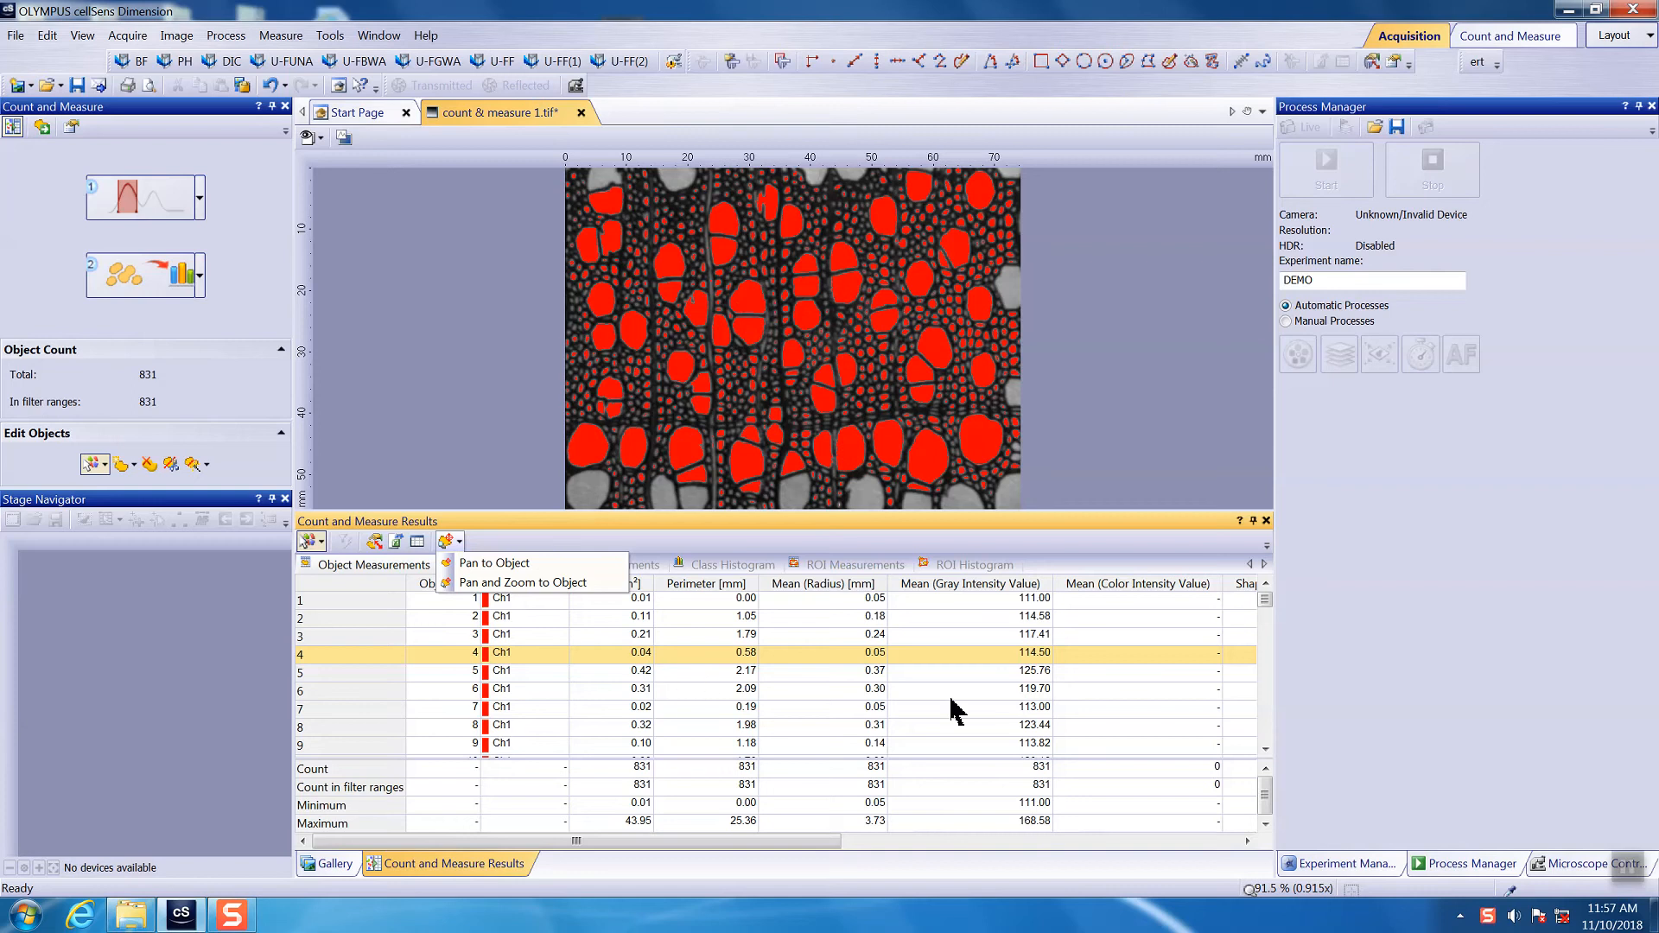
pyautogui.moveTo(1270, 609); pyautogui.dragTo(1259, 722)
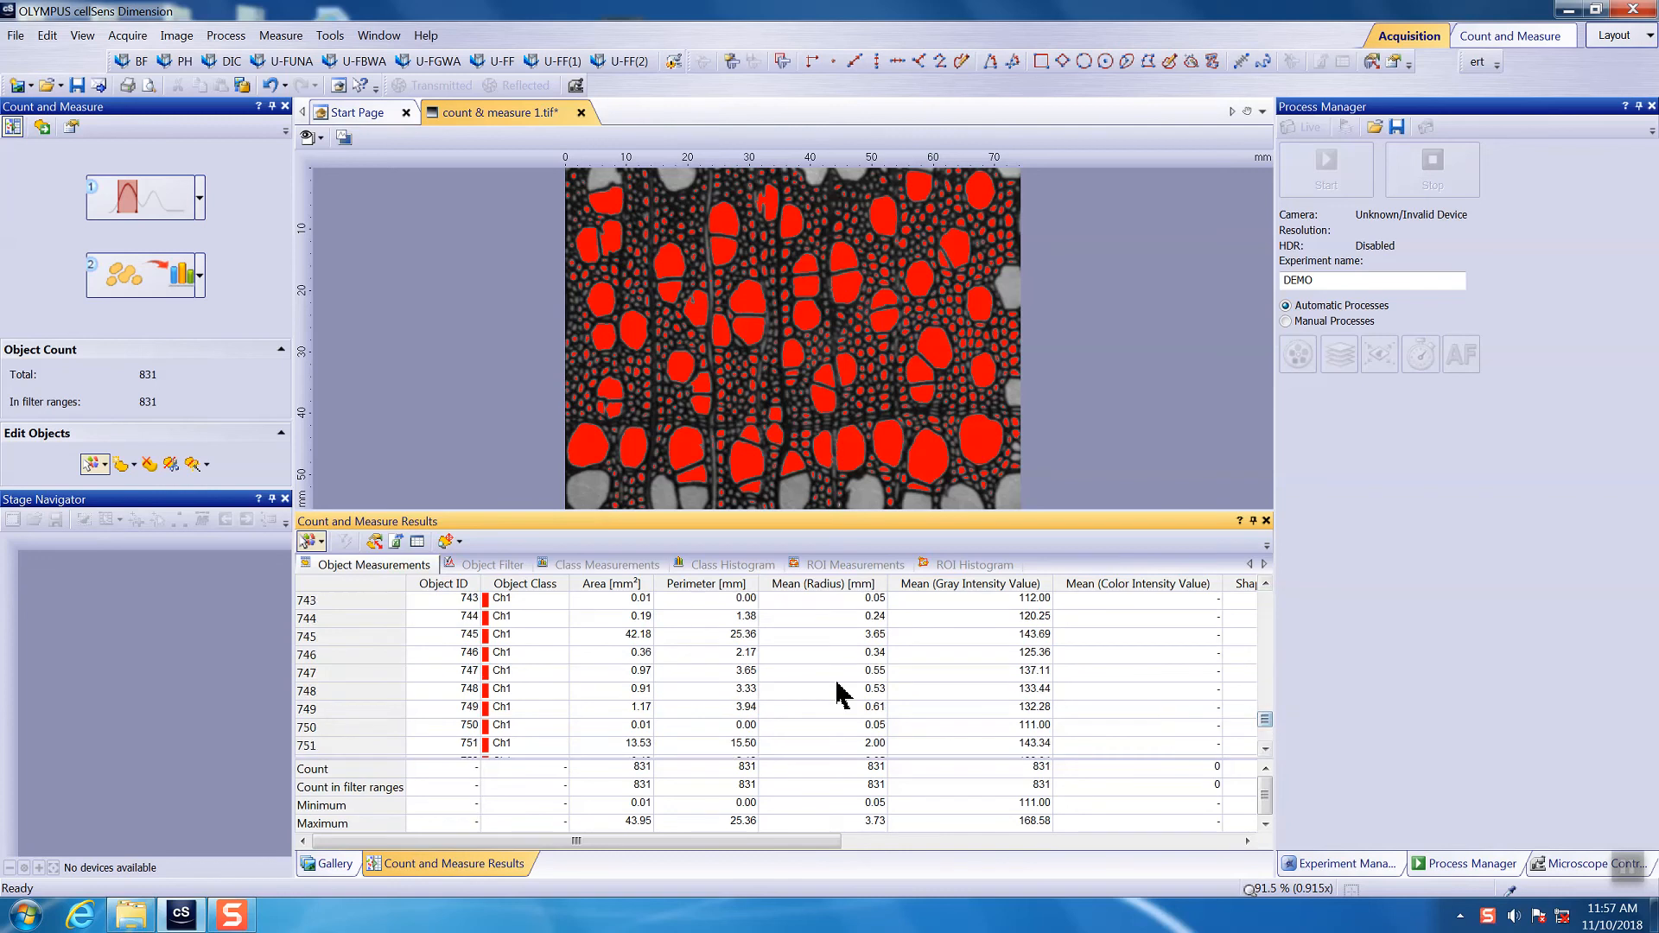
pyautogui.click(518, 644)
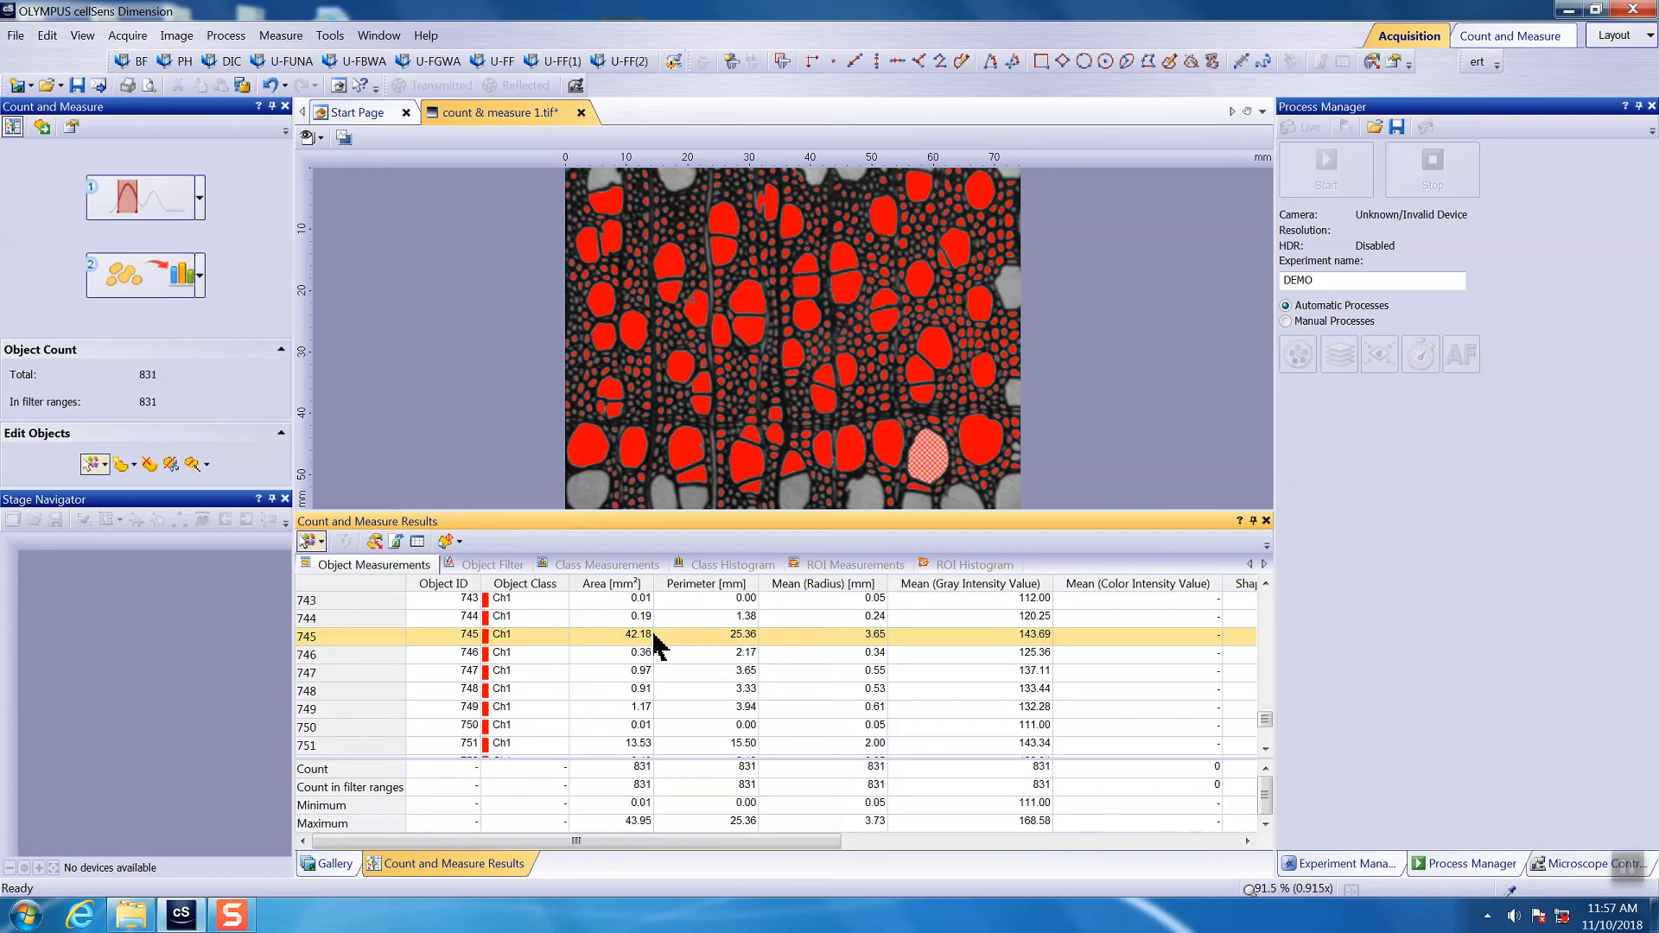
pyautogui.click(611, 748)
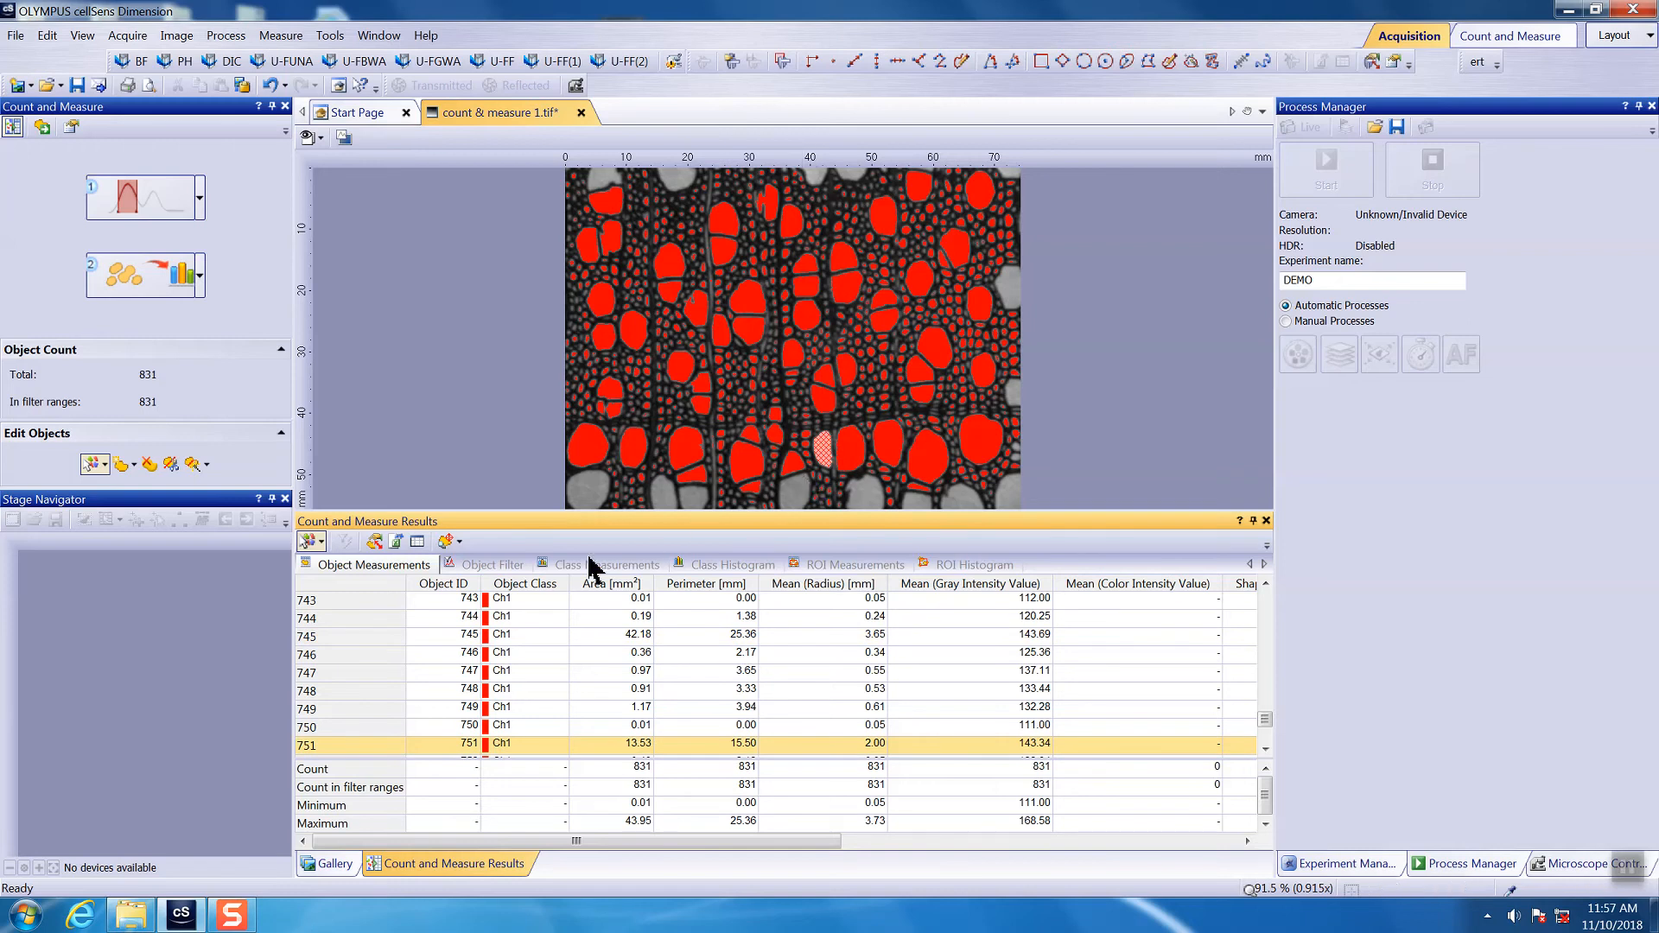
# - Turn on Pan and Zoom to Object and select objects 747 and 743 in the object measurements table
pyautogui.click(459, 544)
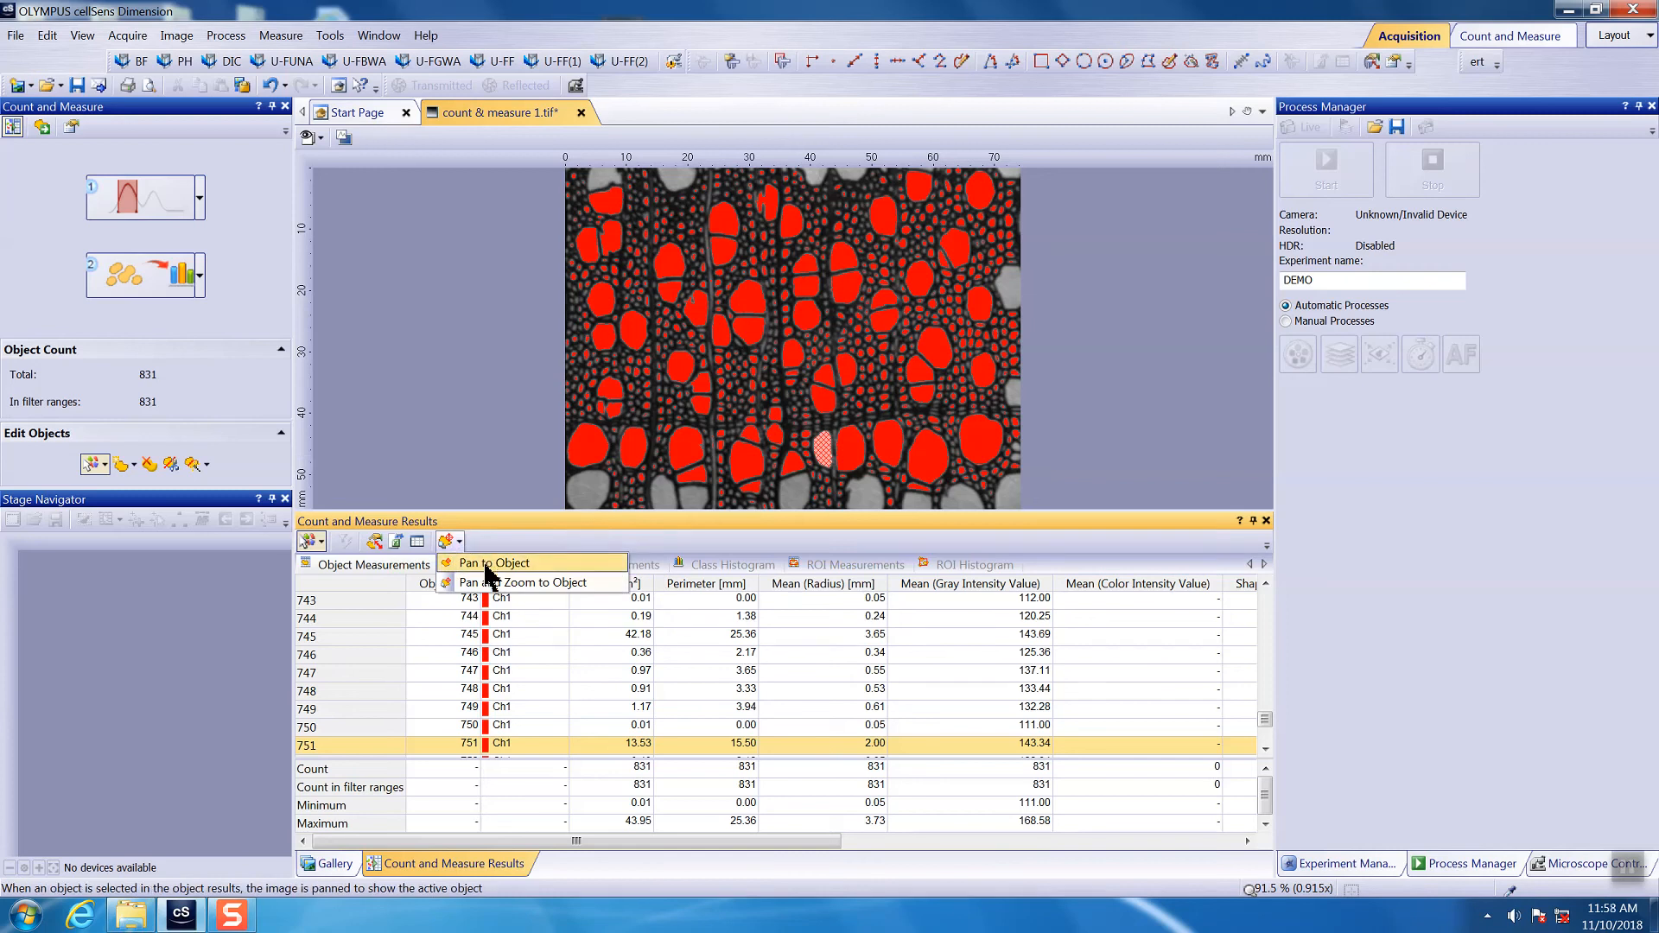
pyautogui.click(476, 587)
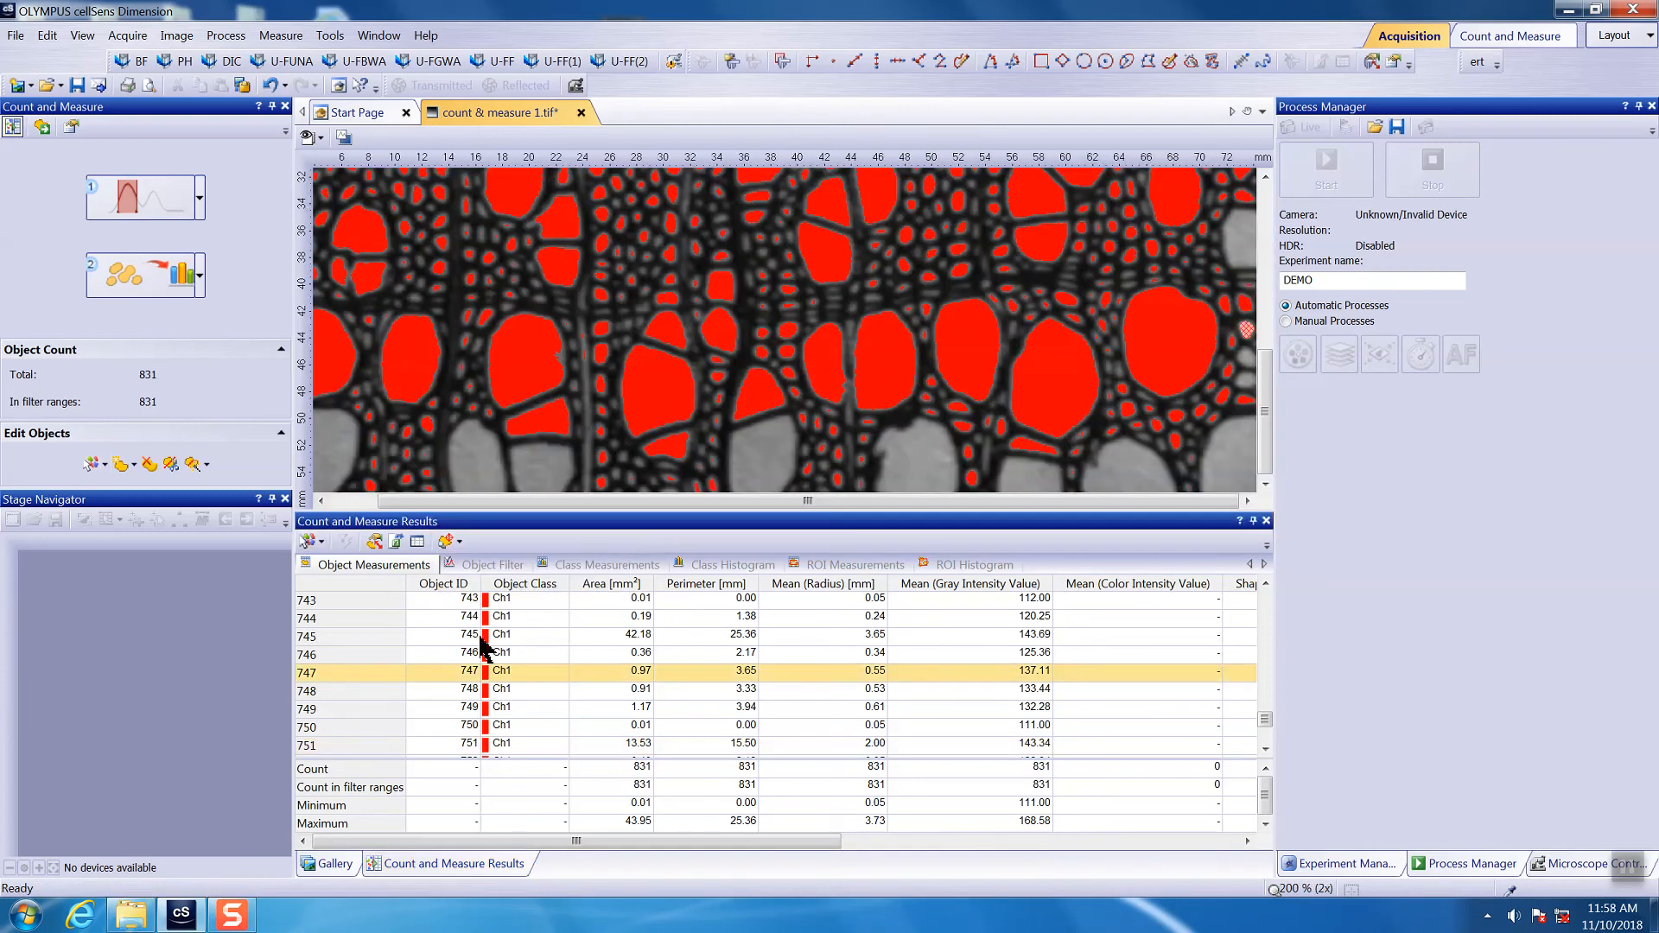
pyautogui.click(459, 546)
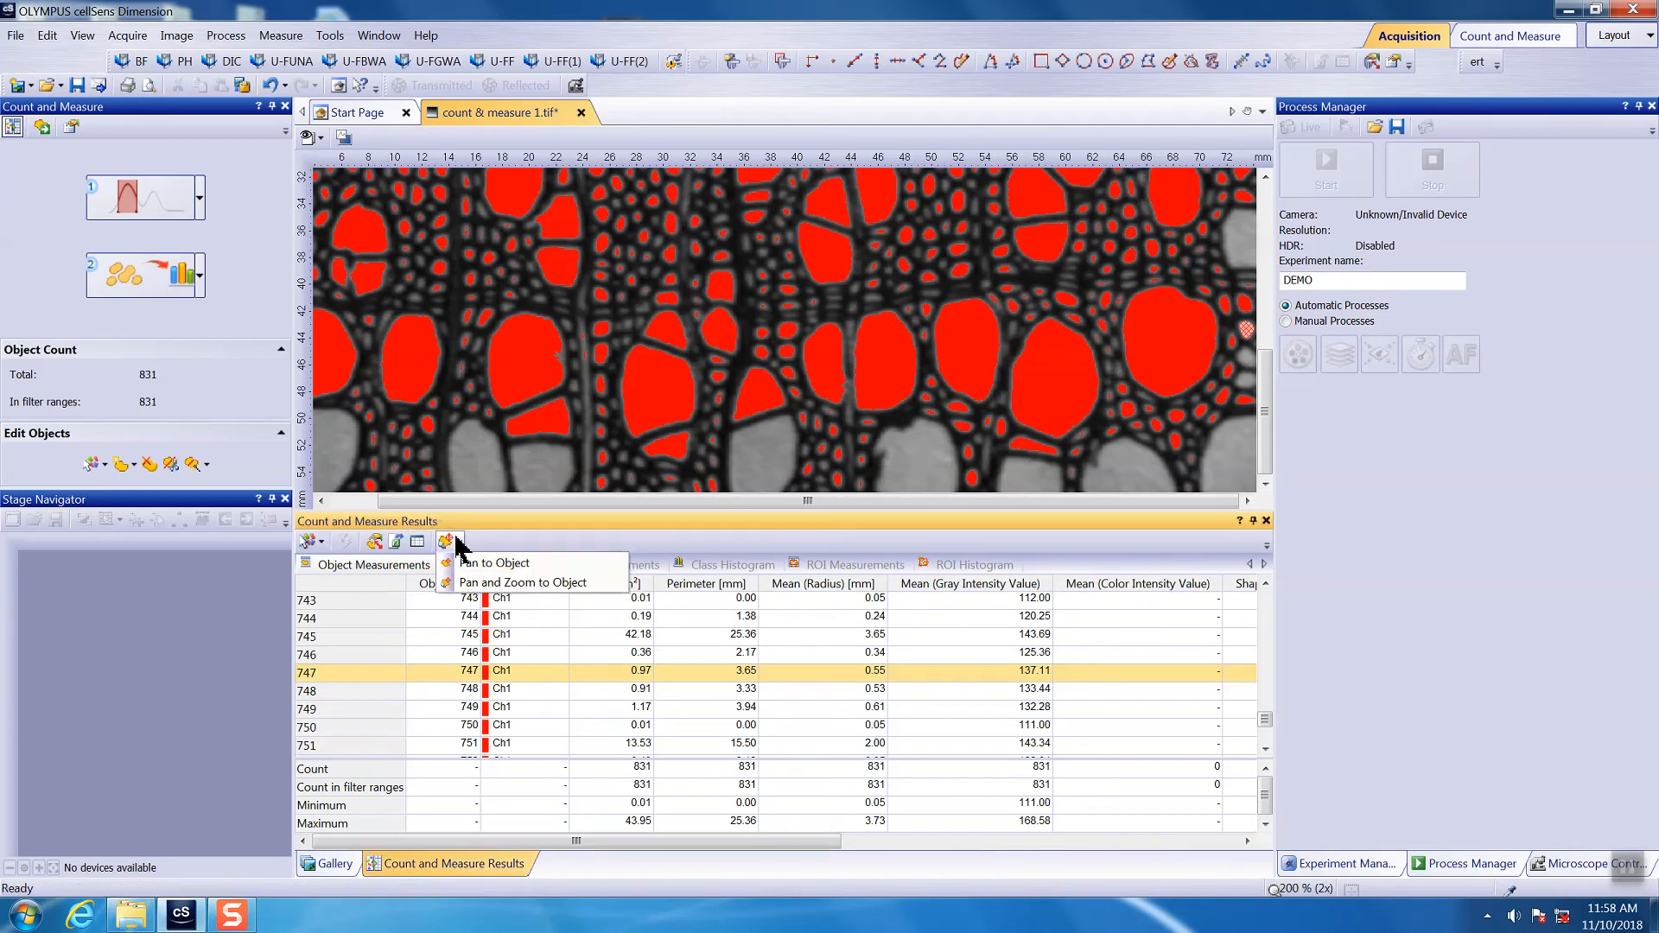
pyautogui.click(463, 547)
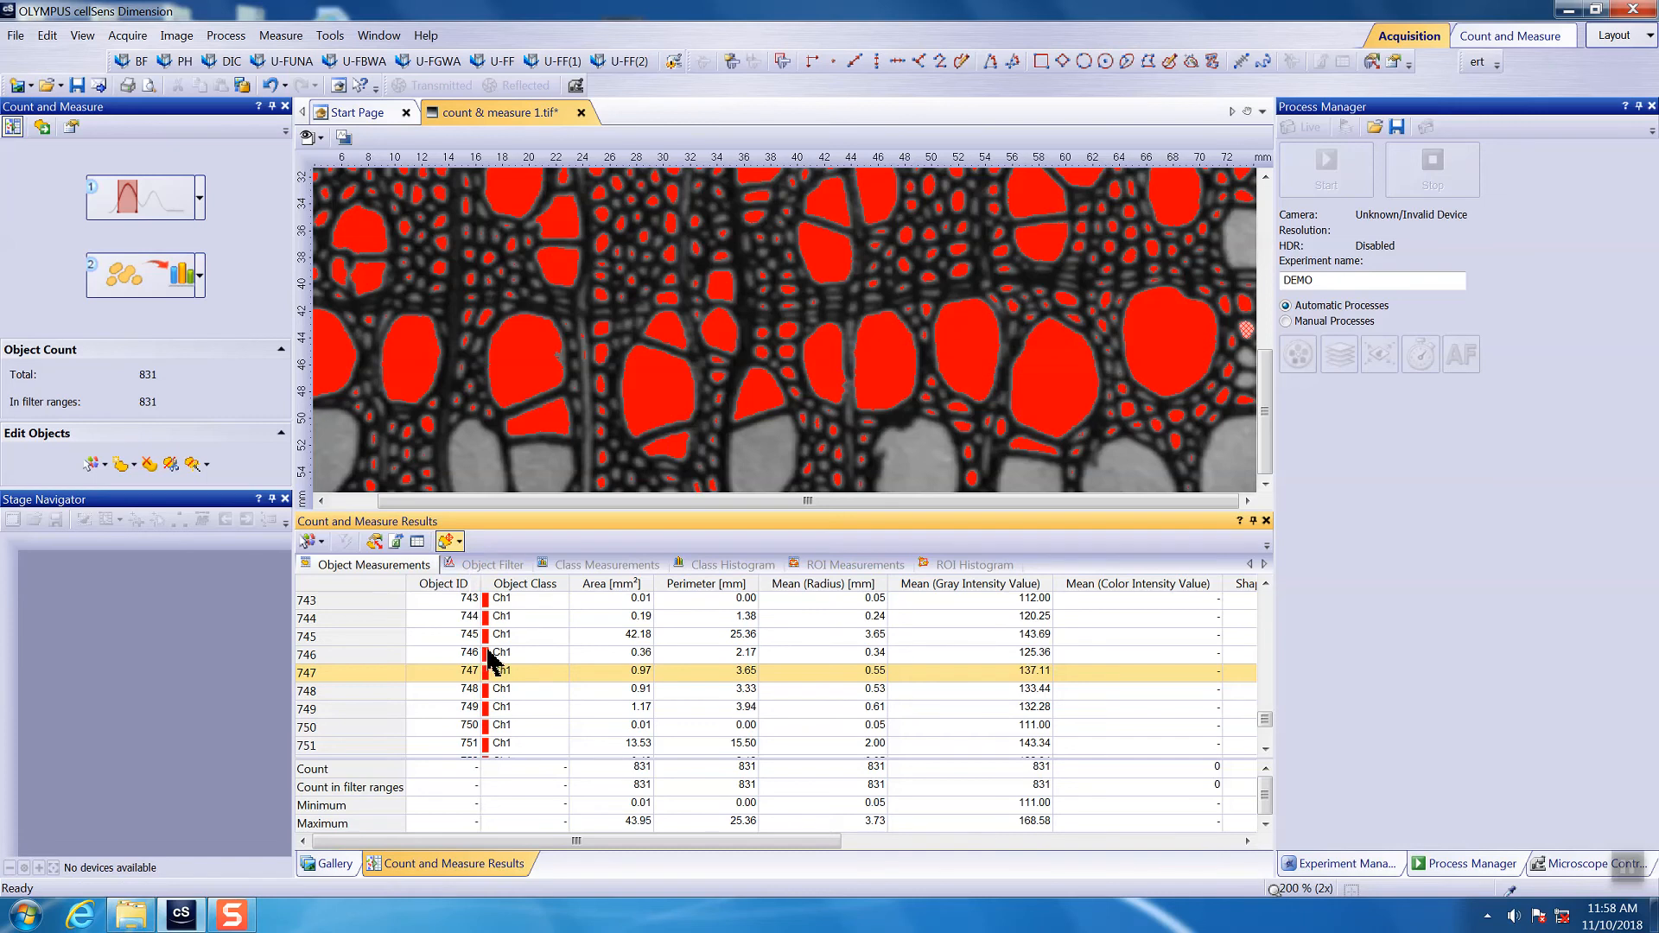
pyautogui.click(472, 603)
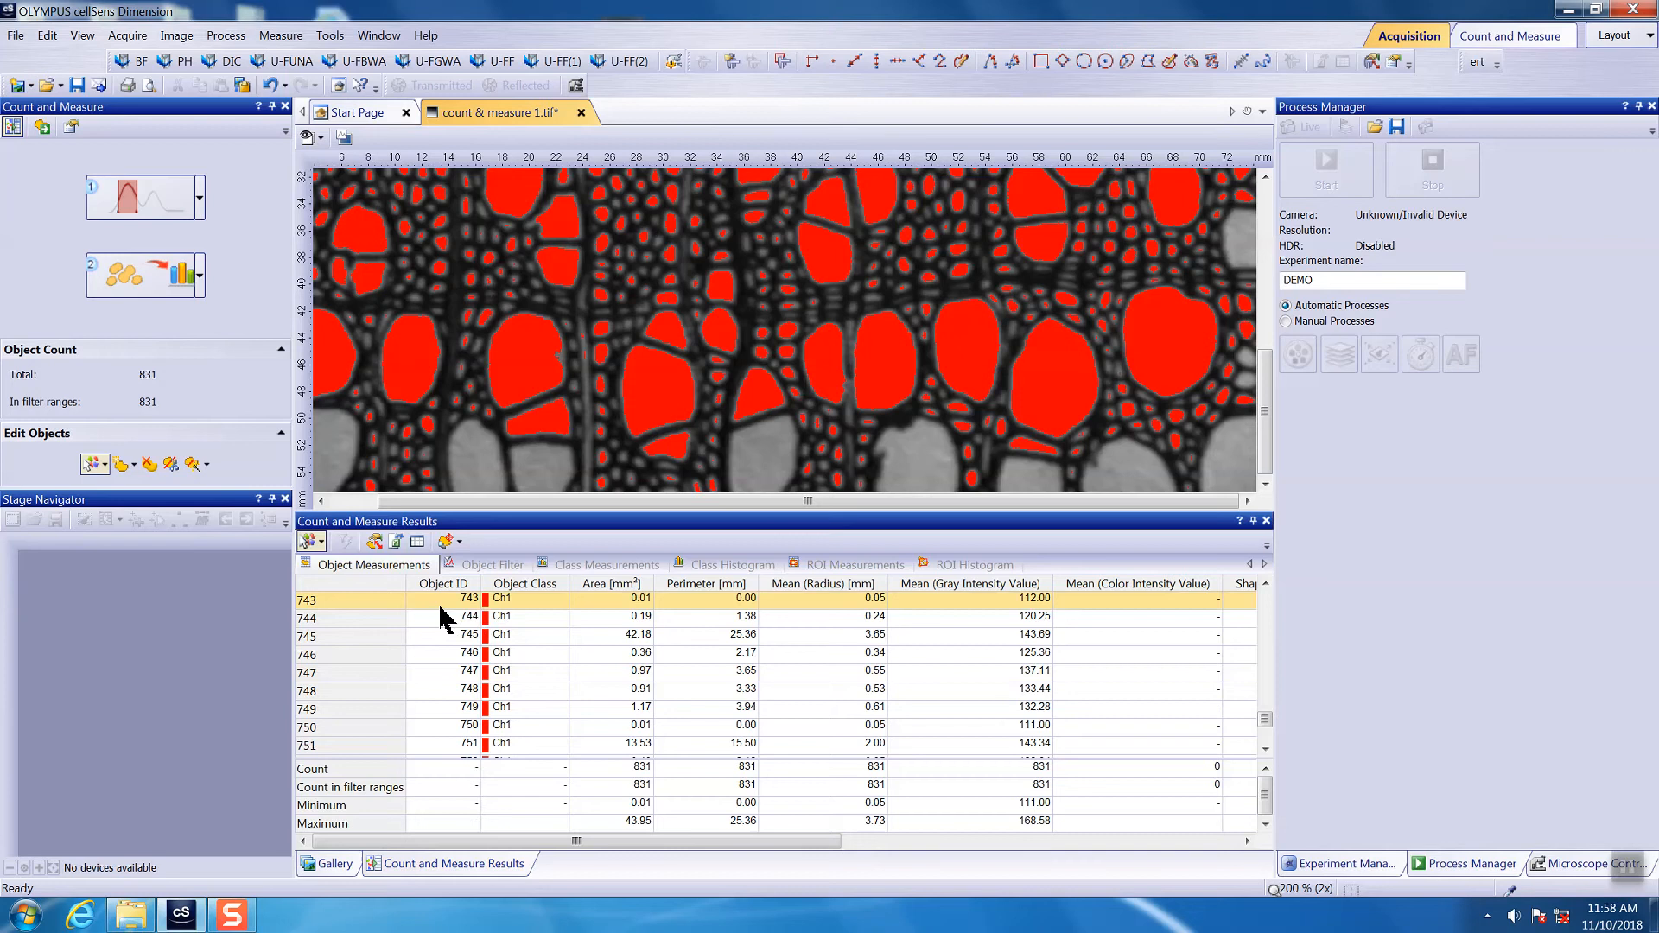
# - Show the whole image again, turn Pan and Zoom to Object back on and bring object 571 into view
pyautogui.click(447, 543)
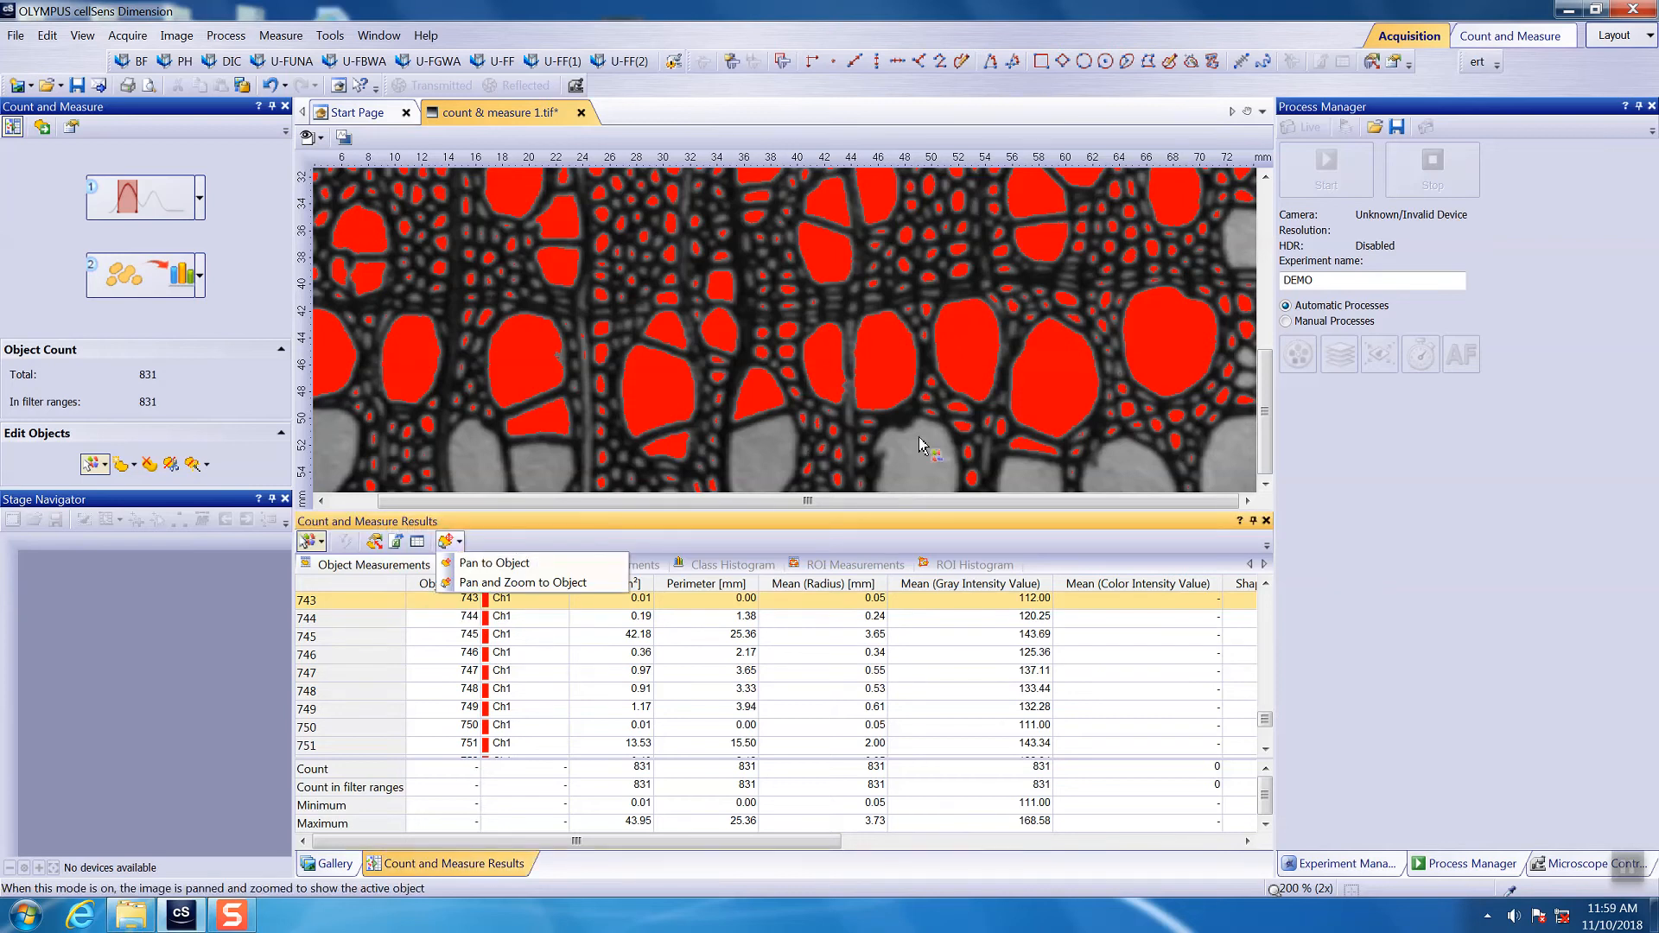
pyautogui.scroll(-3, 878, 370)
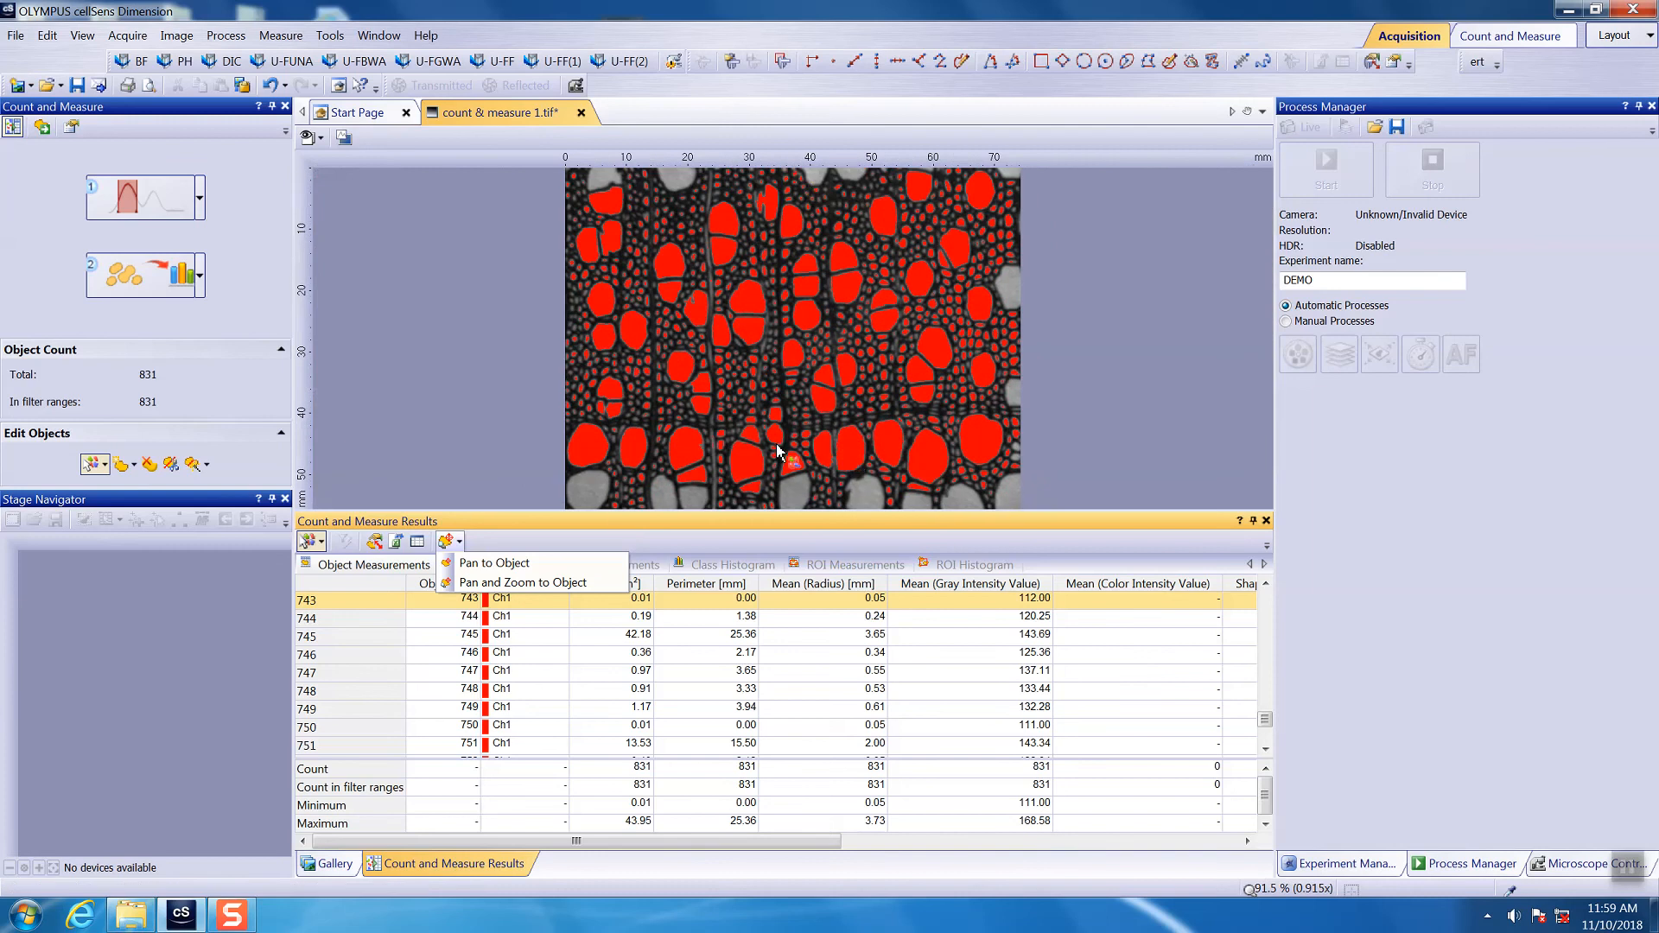
pyautogui.click(488, 583)
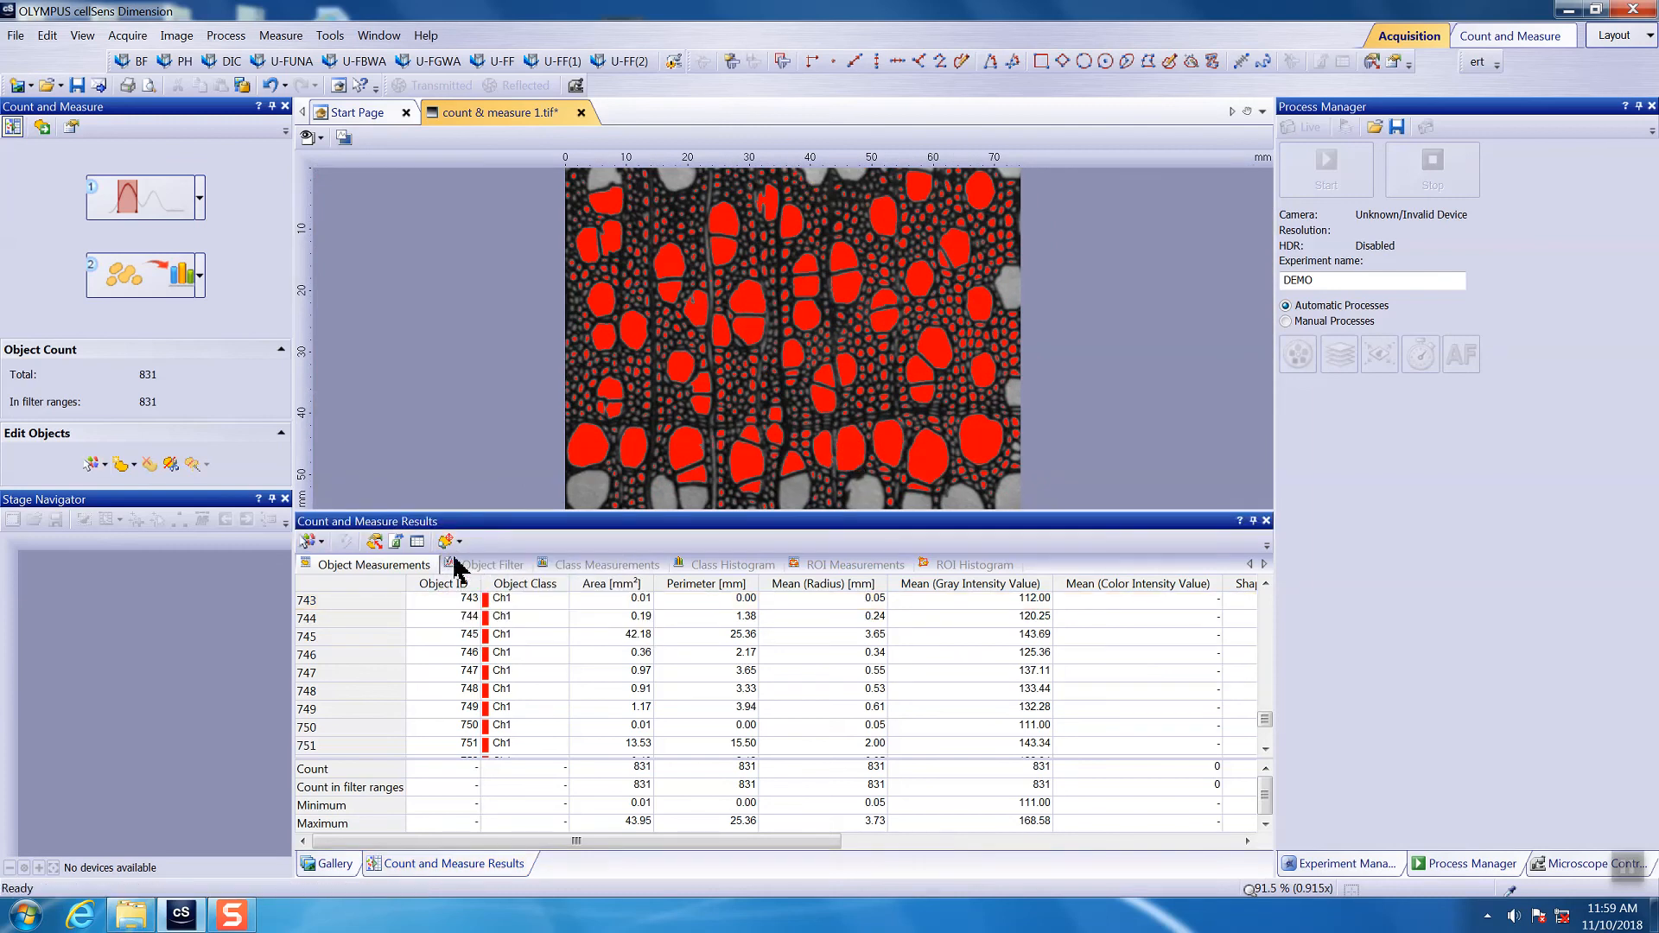
pyautogui.click(458, 543)
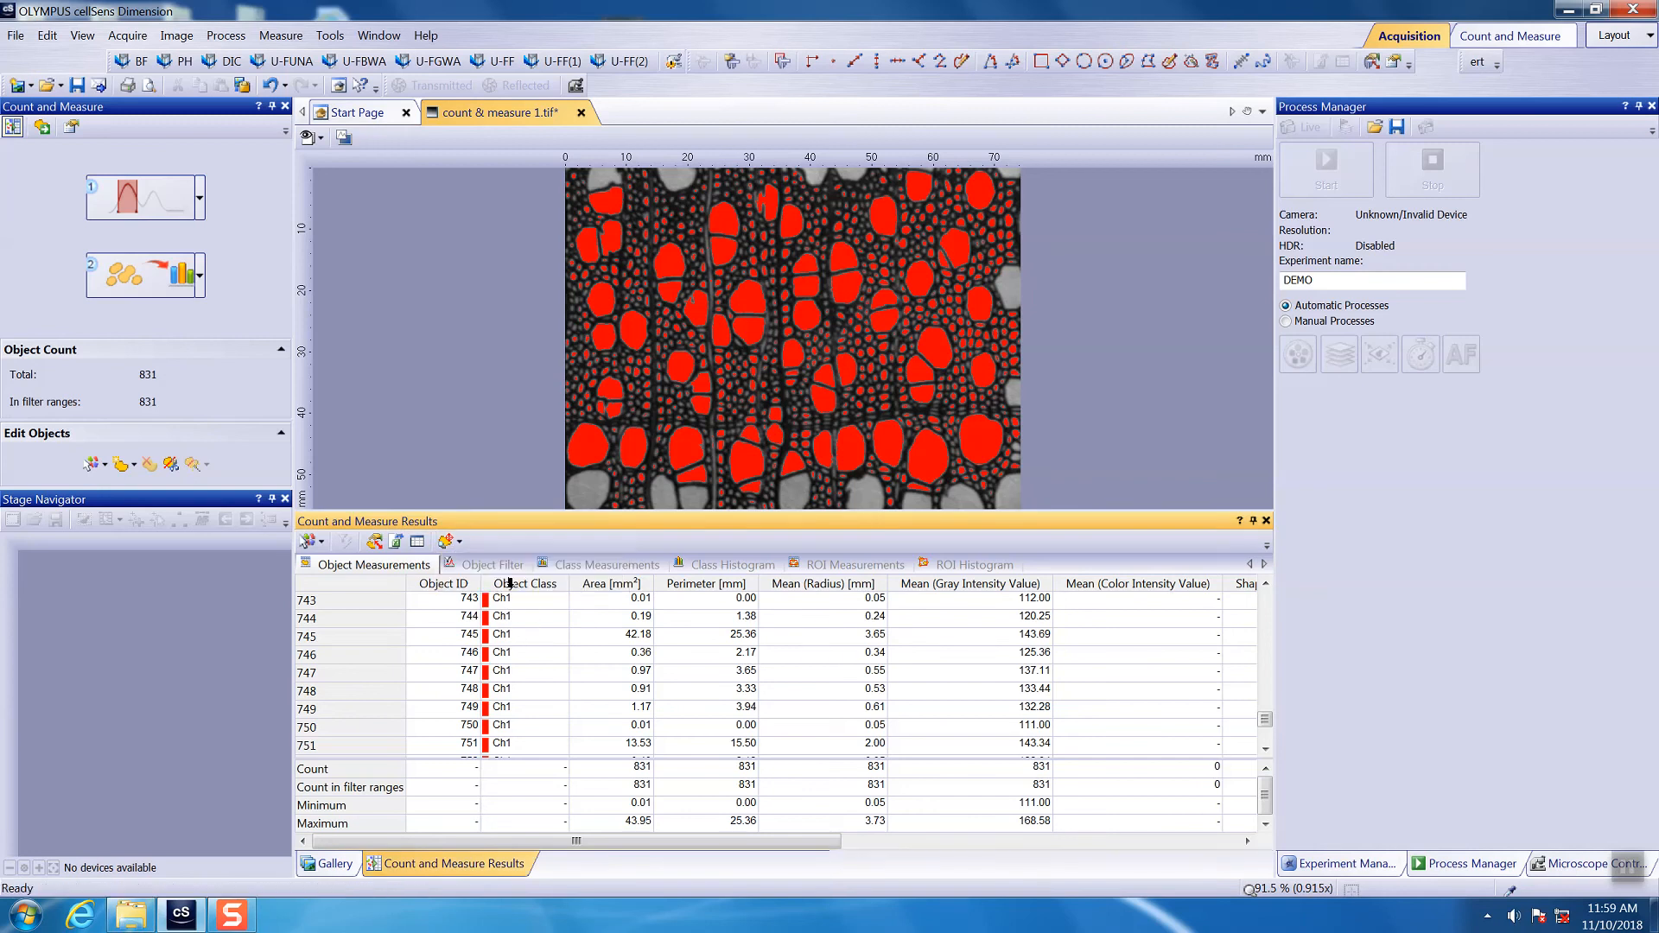
pyautogui.click(521, 581)
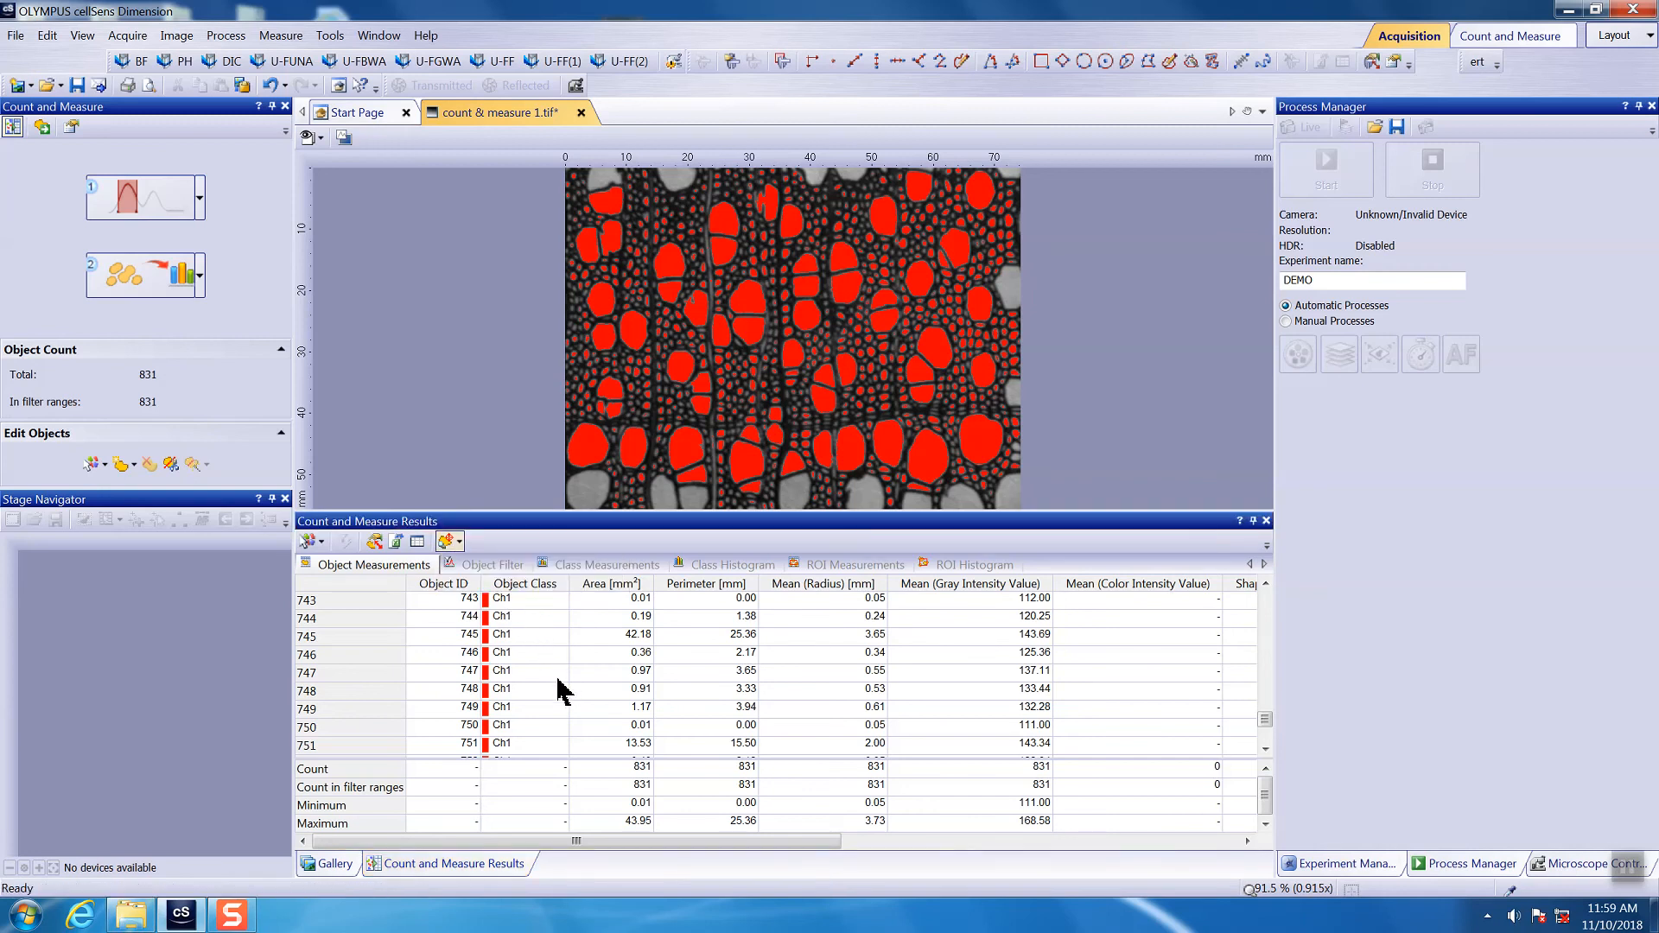
pyautogui.moveTo(1276, 731); pyautogui.dragTo(1275, 704)
pyautogui.click(528, 617)
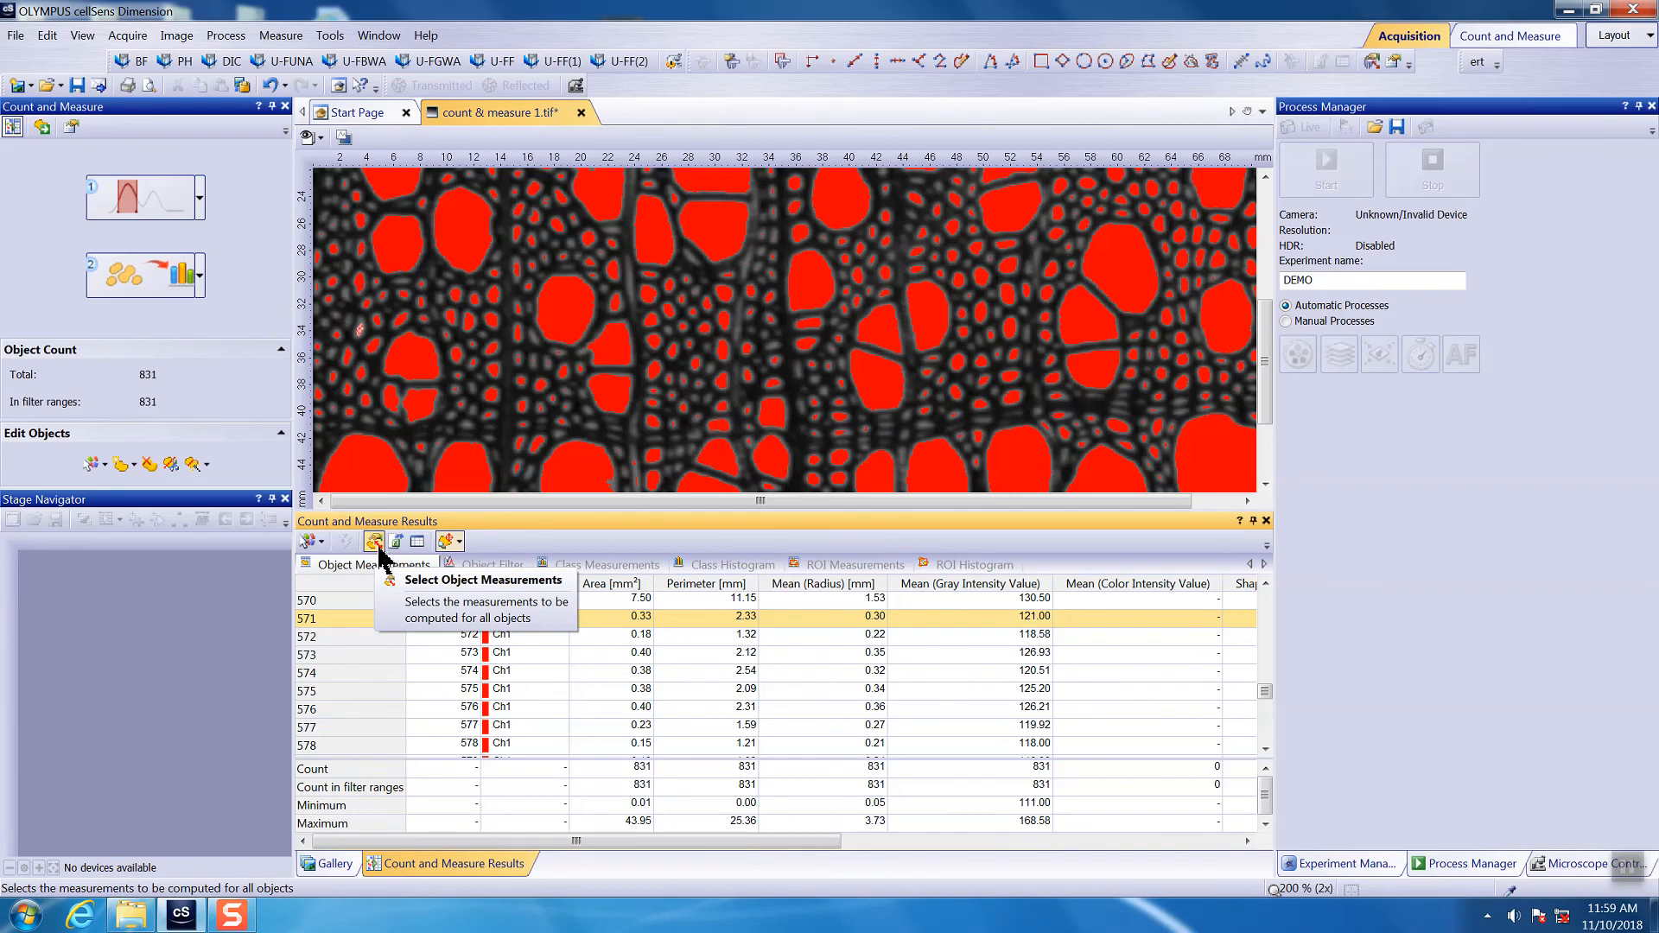
# - In the object filter, limit the Shape Factor to a minimum of 0.1 and a maximum of 0.9
pyautogui.click(486, 565)
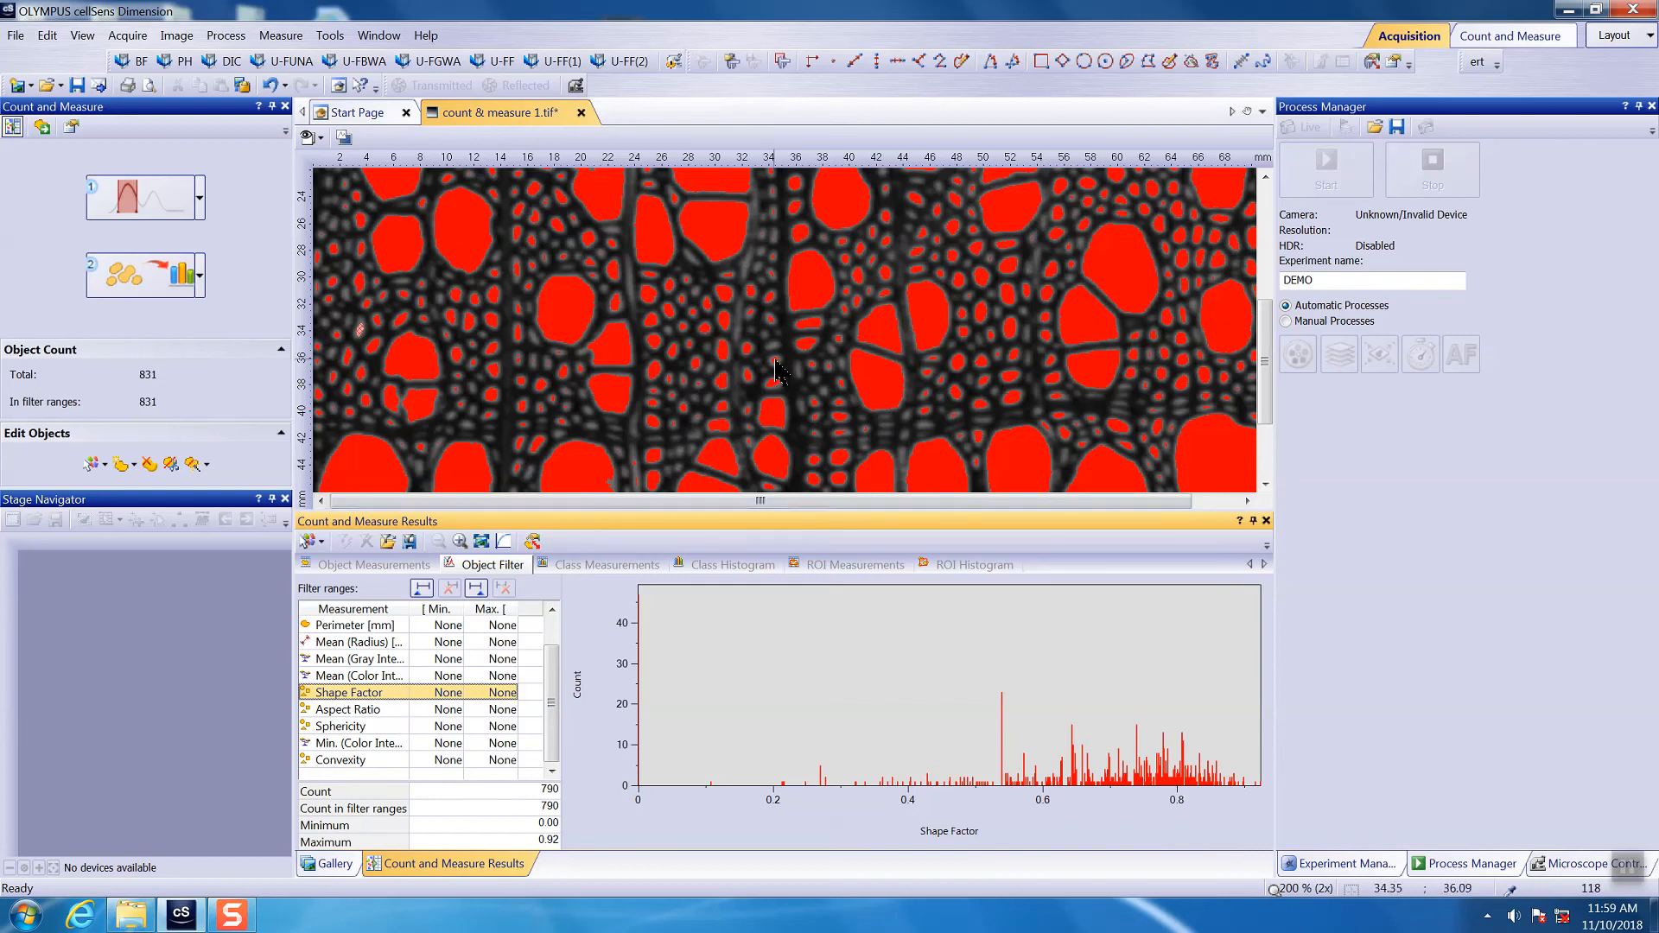
pyautogui.scroll(-3, 775, 373)
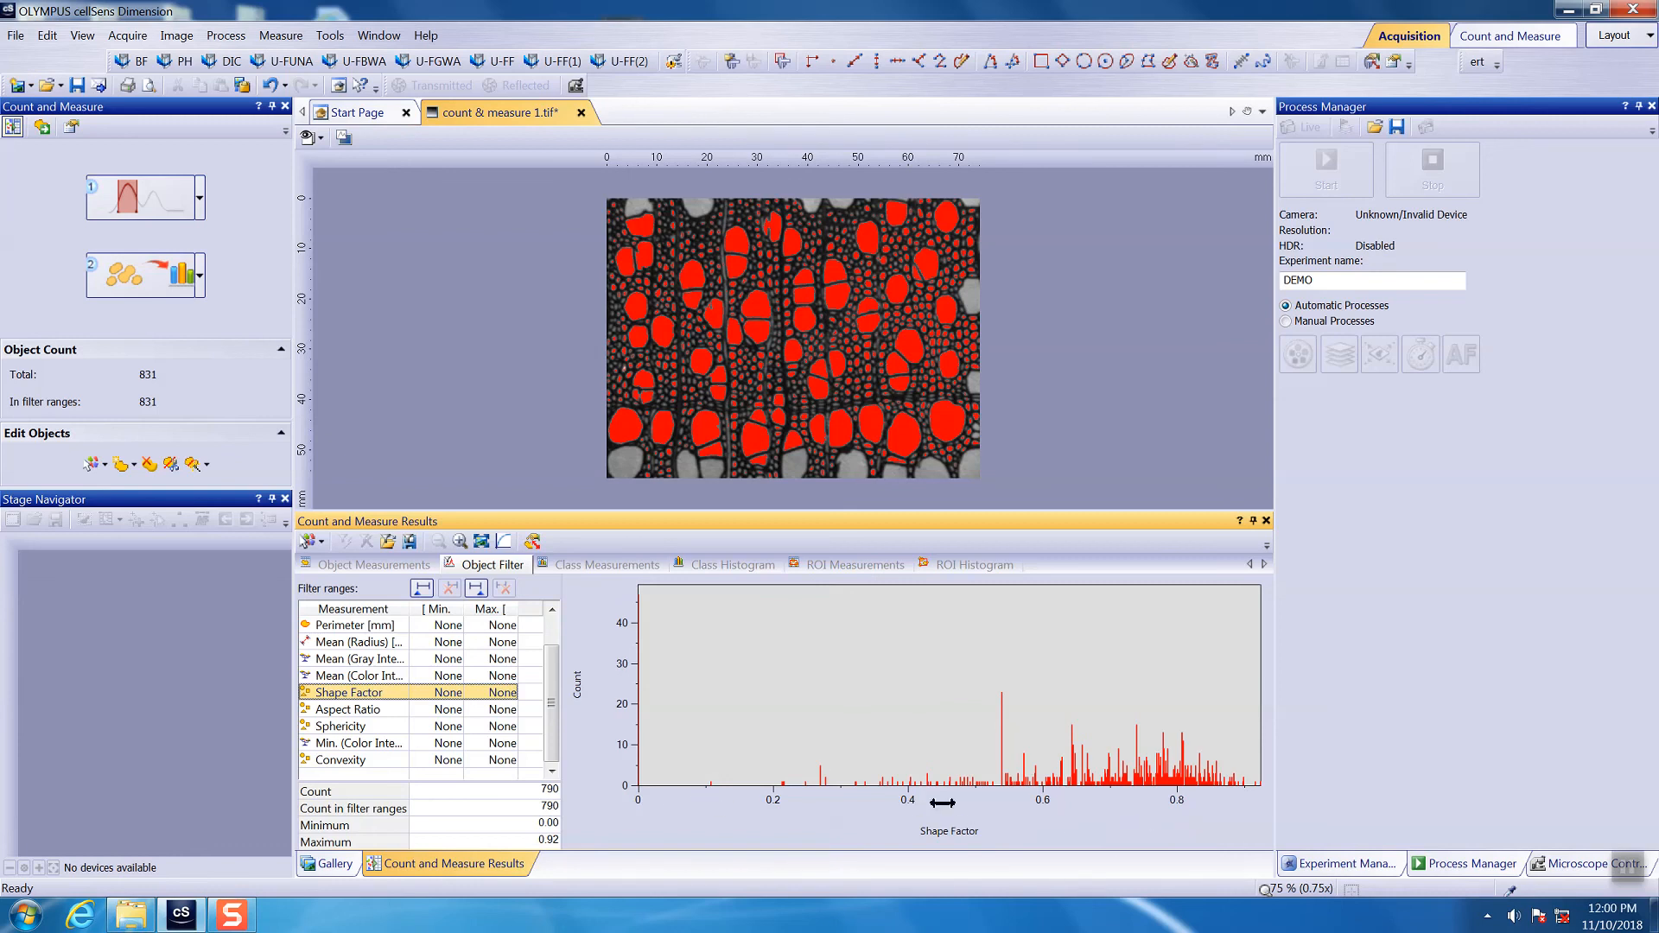
pyautogui.click(448, 694)
pyautogui.write('0.1')
pyautogui.press('Return')
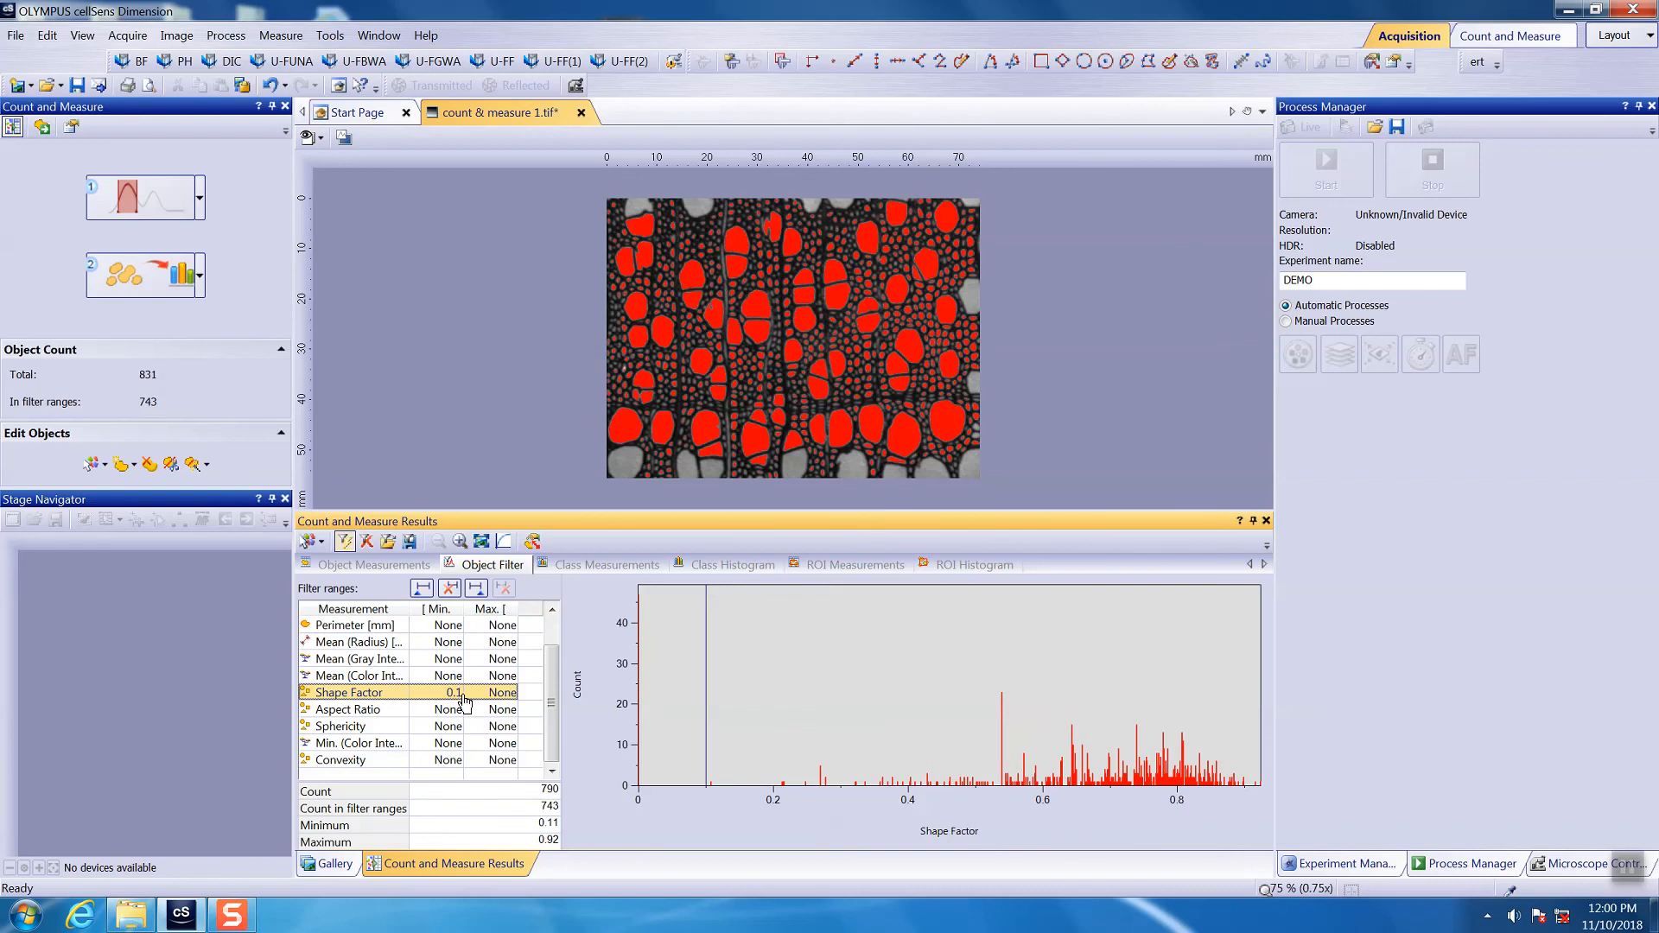
pyautogui.click(499, 694)
pyautogui.press('Return')
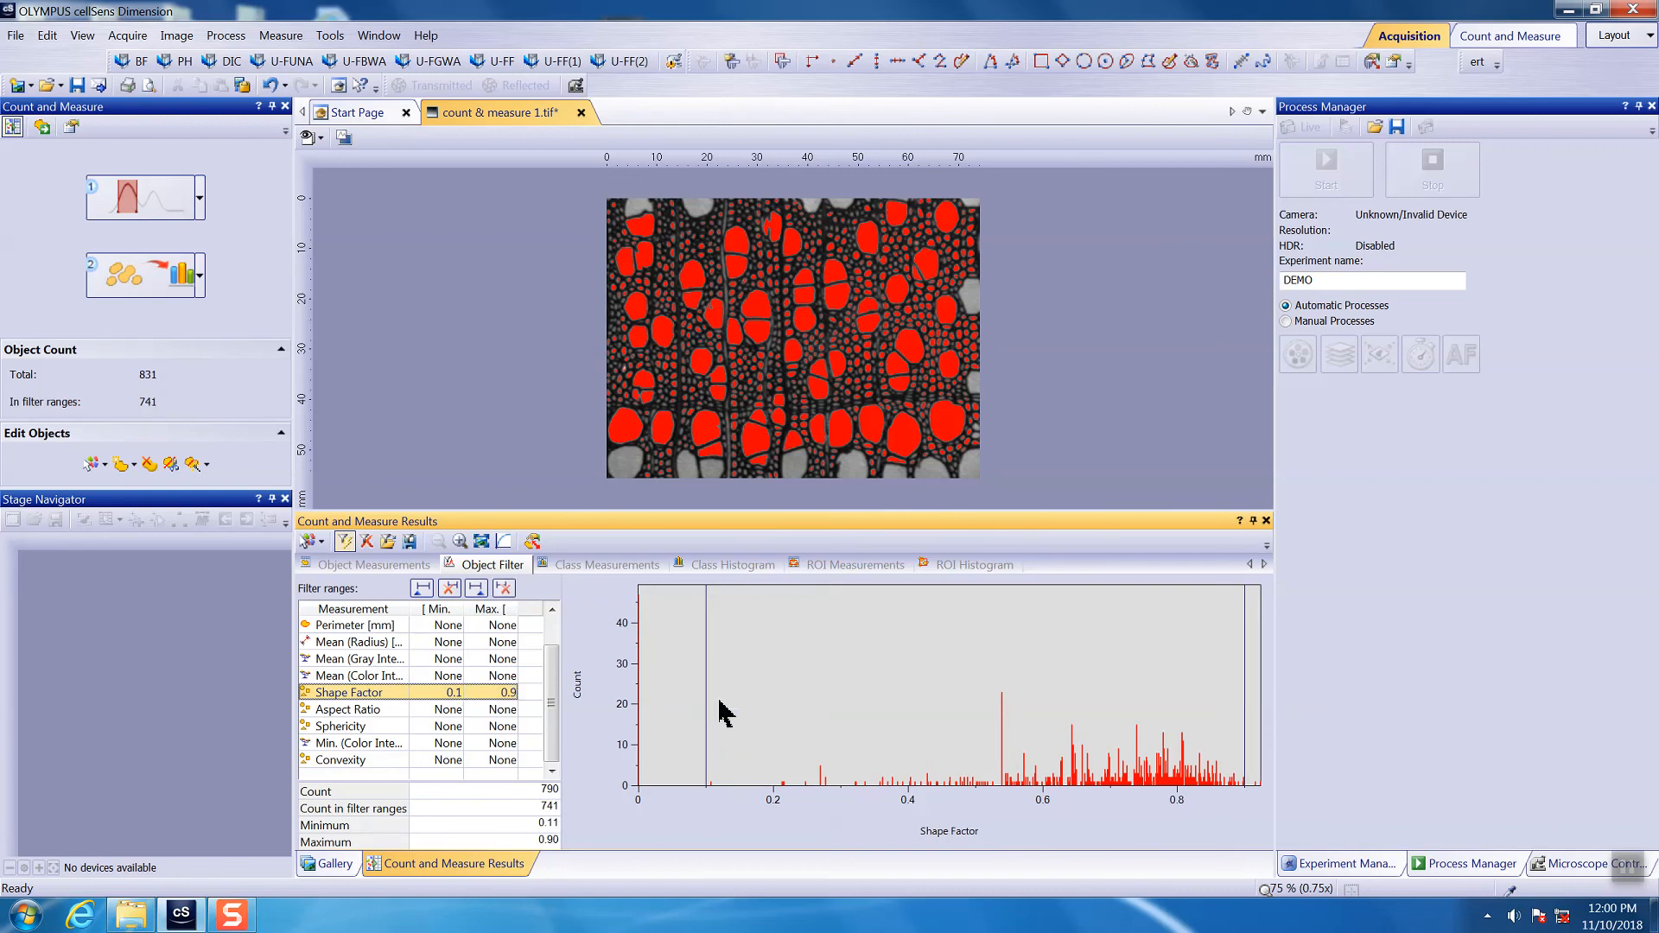
# - Narrow the Shape Factor range on the histogram to a minimum of 0.76 and a maximum of 0.85
pyautogui.moveTo(706, 691); pyautogui.dragTo(1210, 727)
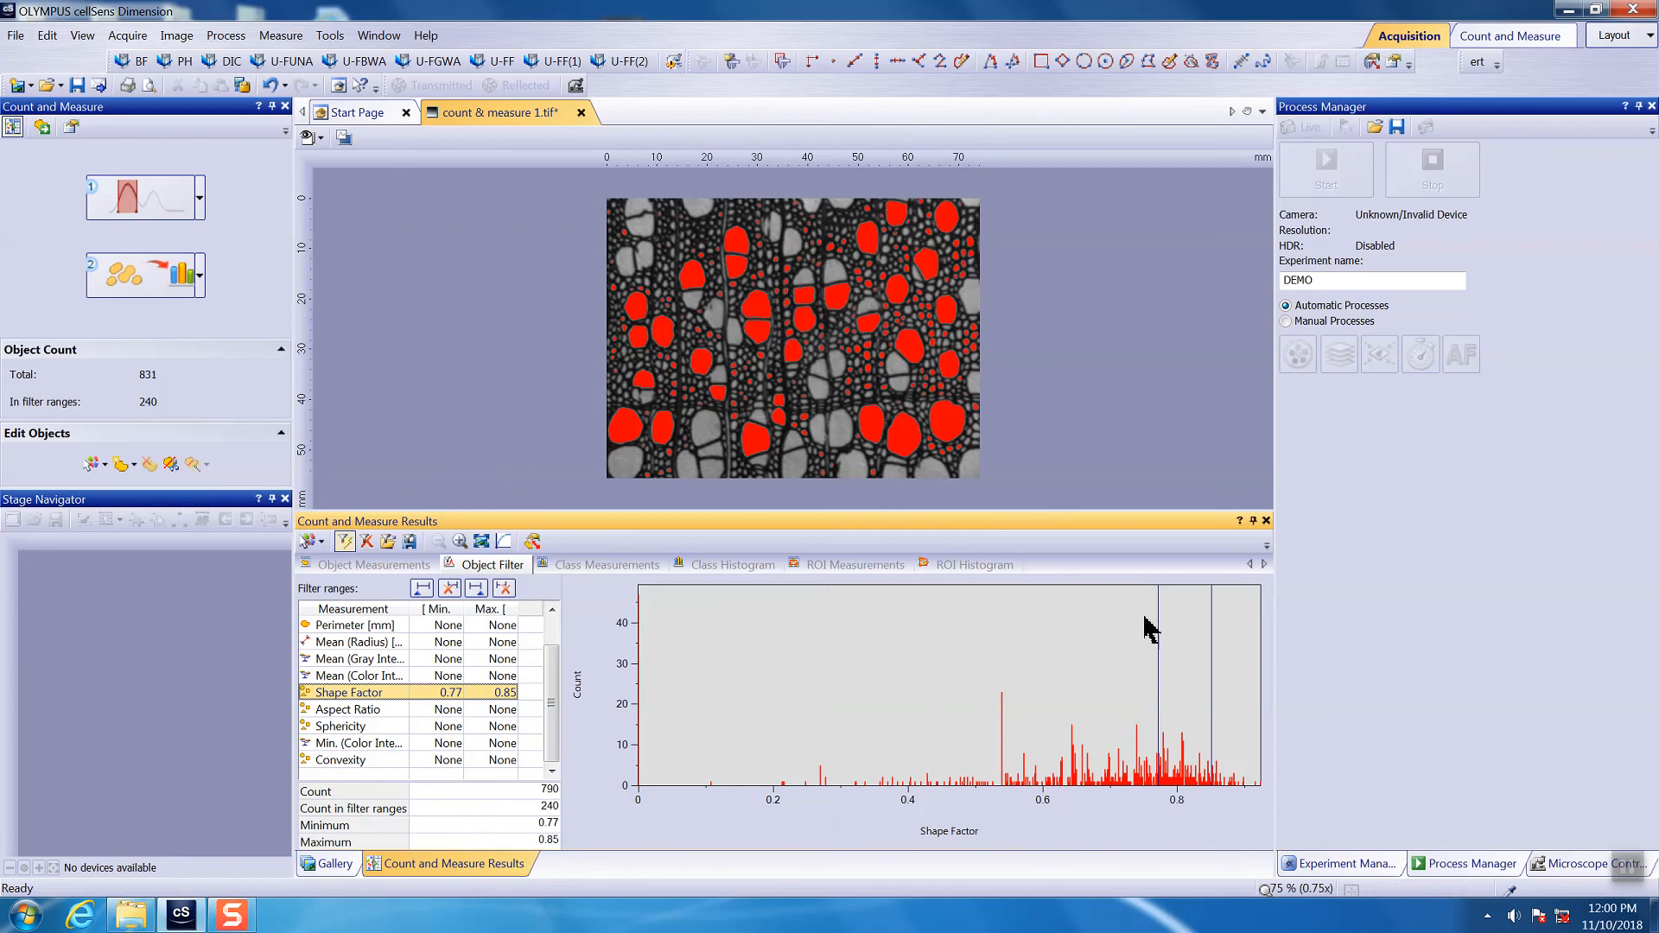
pyautogui.moveTo(1160, 694)
pyautogui.mouseDown()
pyautogui.moveTo(1174, 692)
pyautogui.moveTo(1155, 699)
pyautogui.mouseUp()
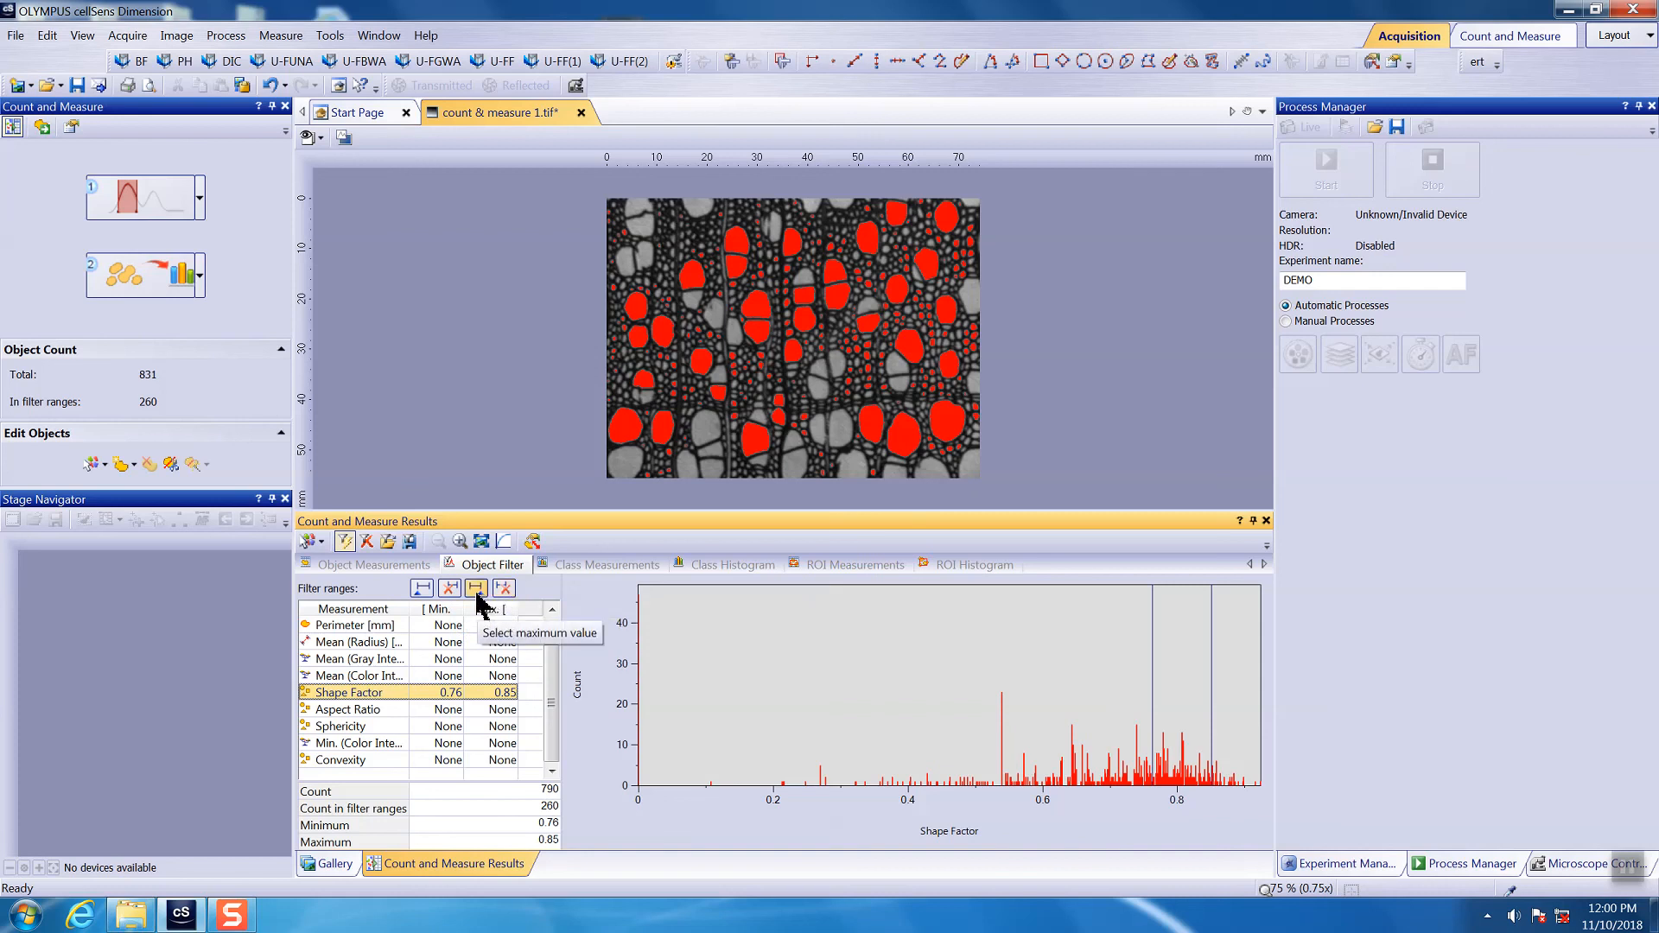
# - Save the current filter ranges as a private filter definition named "test filter"
pyautogui.click(409, 544)
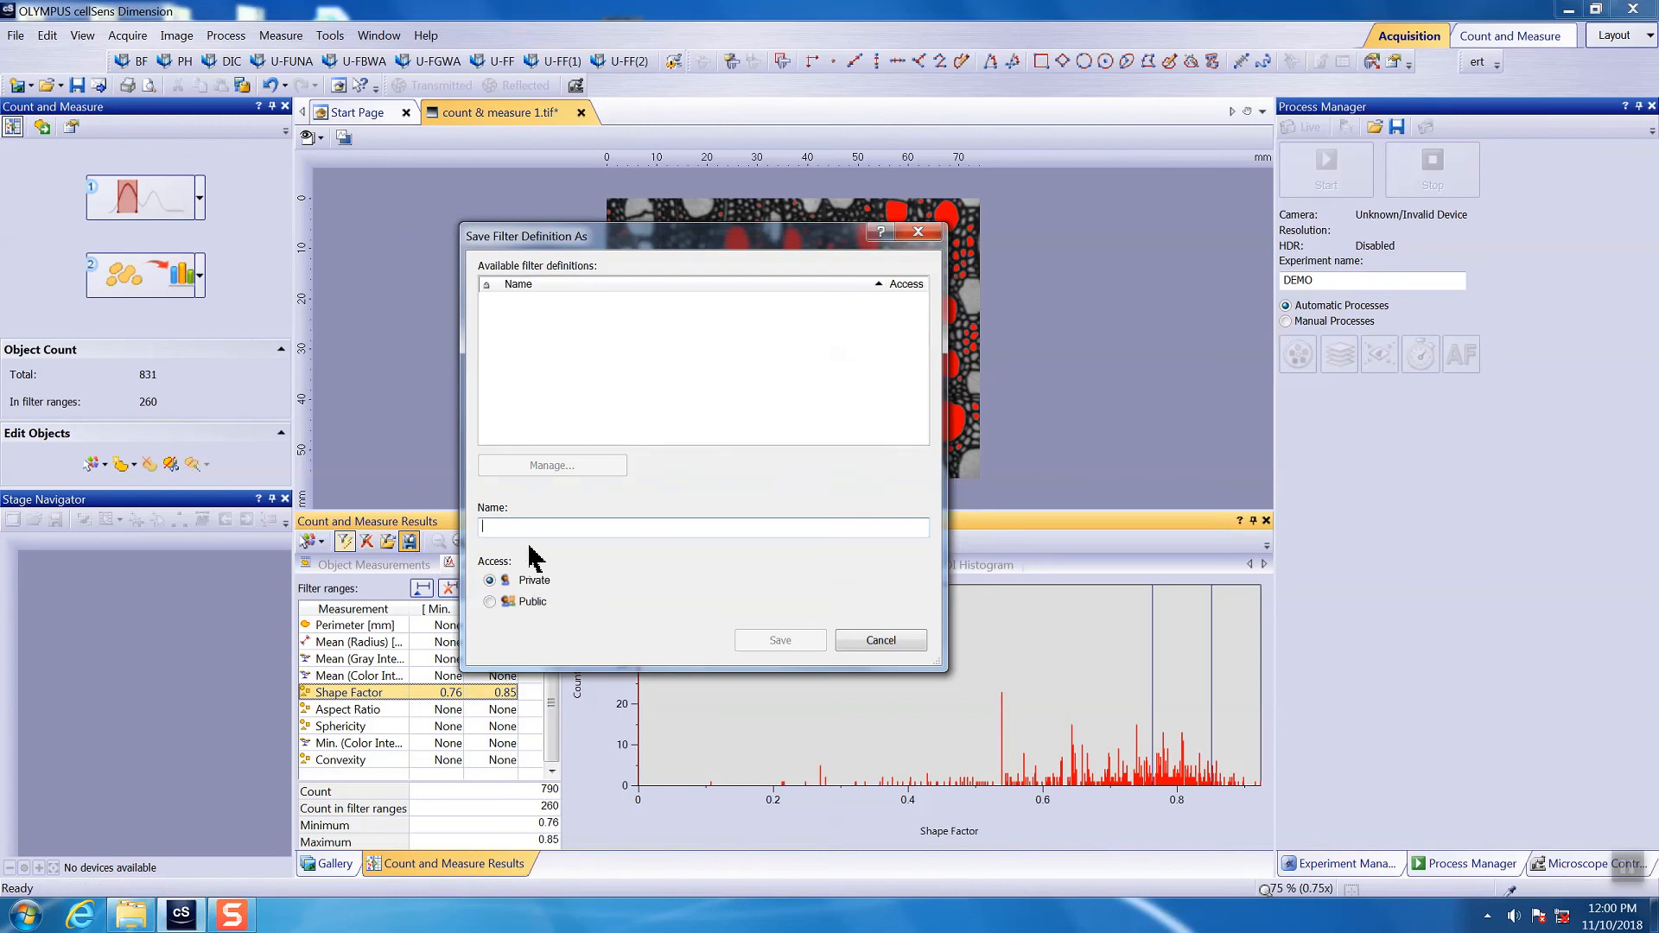
pyautogui.write('test filter')
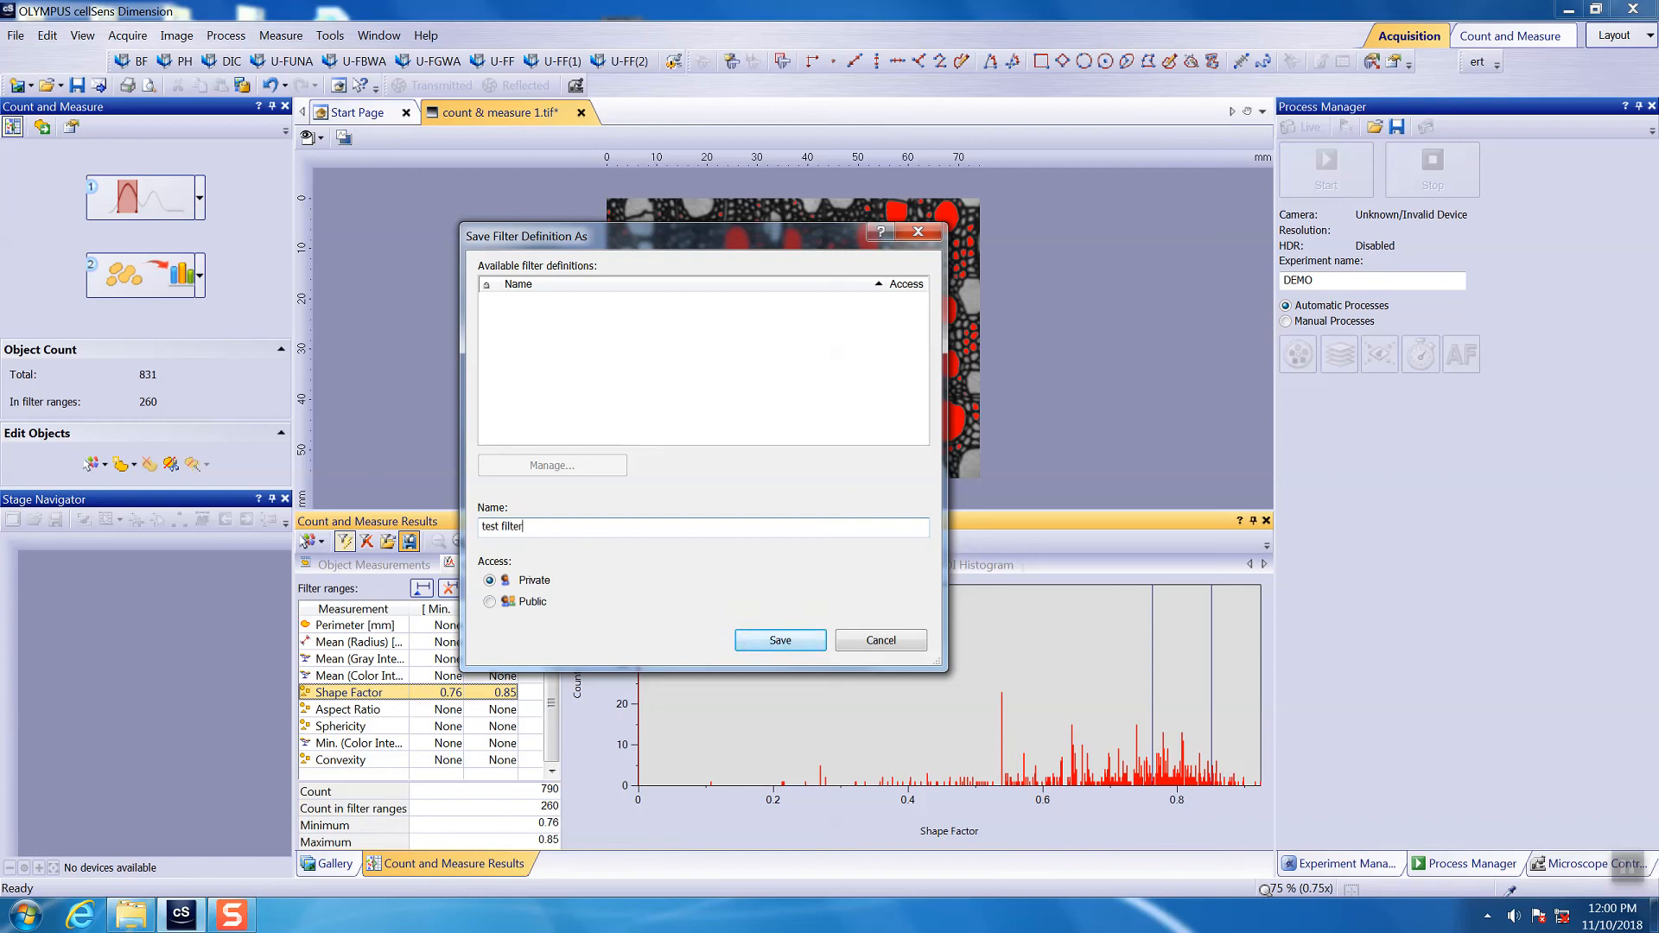
pyautogui.click(762, 640)
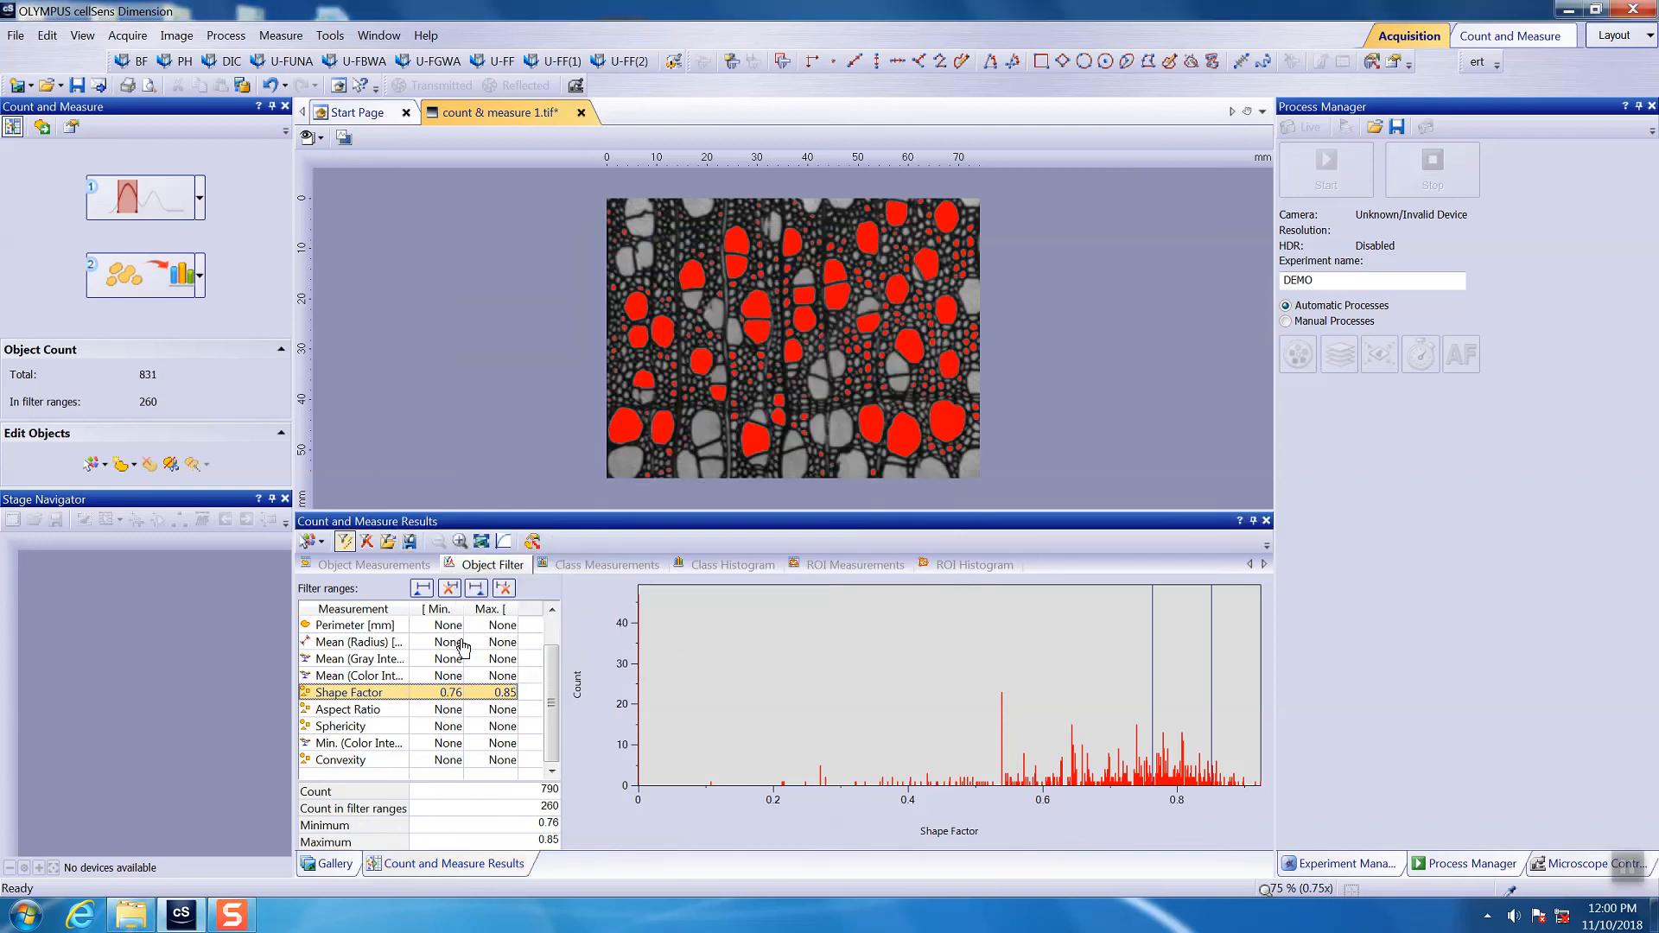
# - Remove the Shape Factor filter limits and load the saved "test filter" definition
pyautogui.click(504, 588)
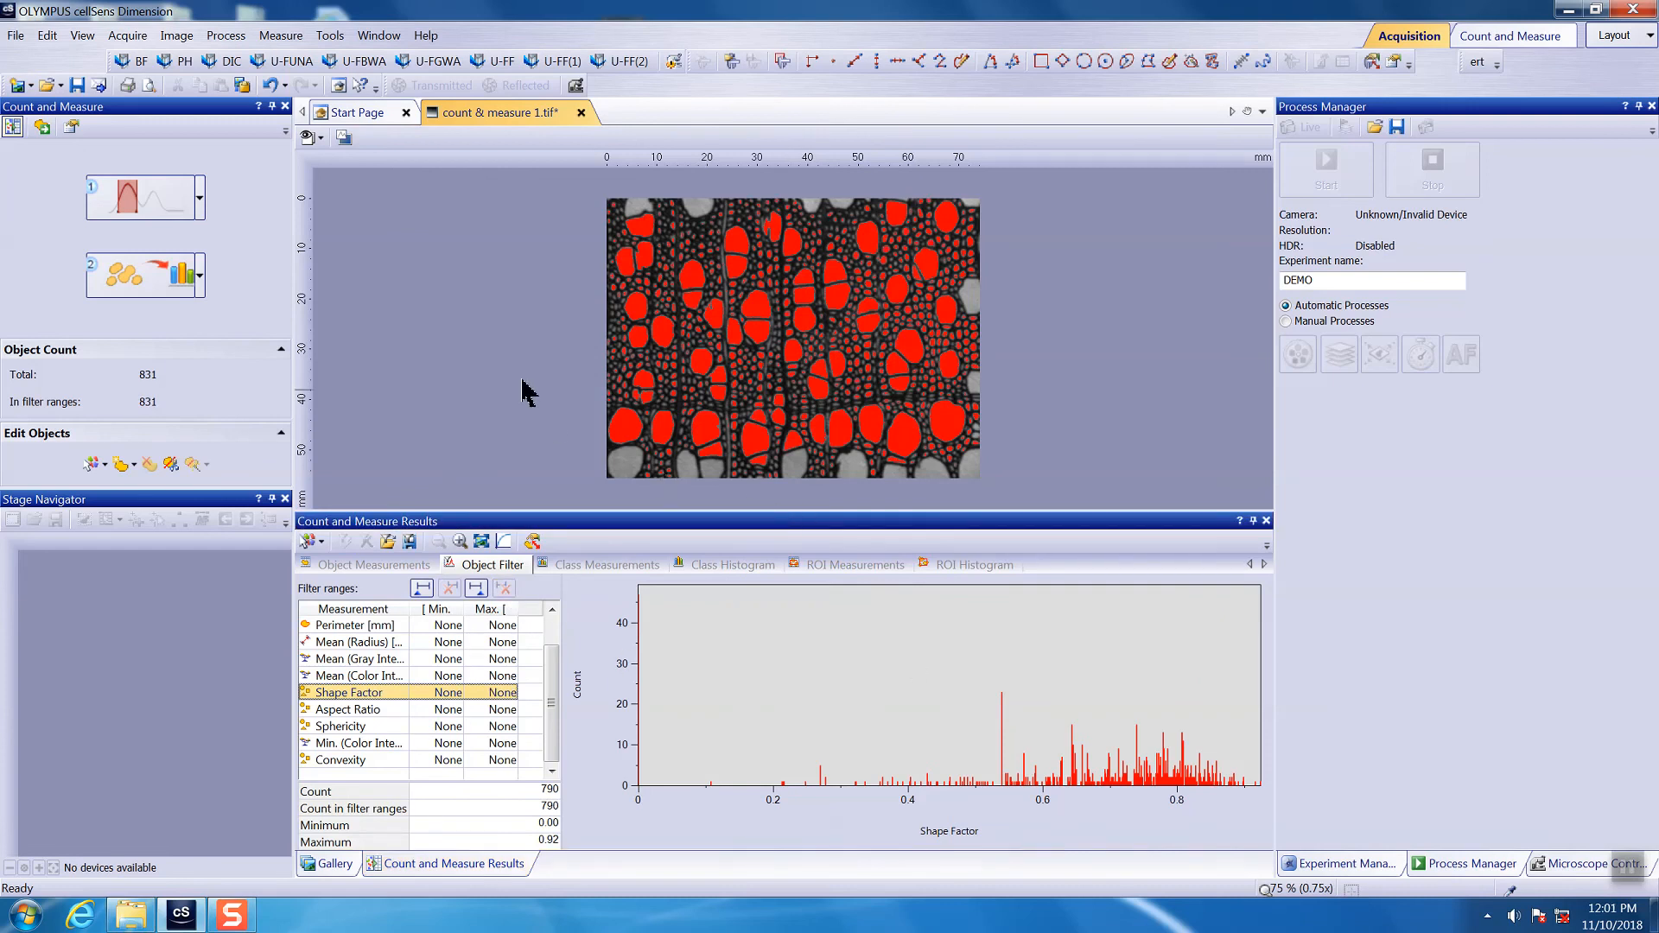
pyautogui.click(387, 543)
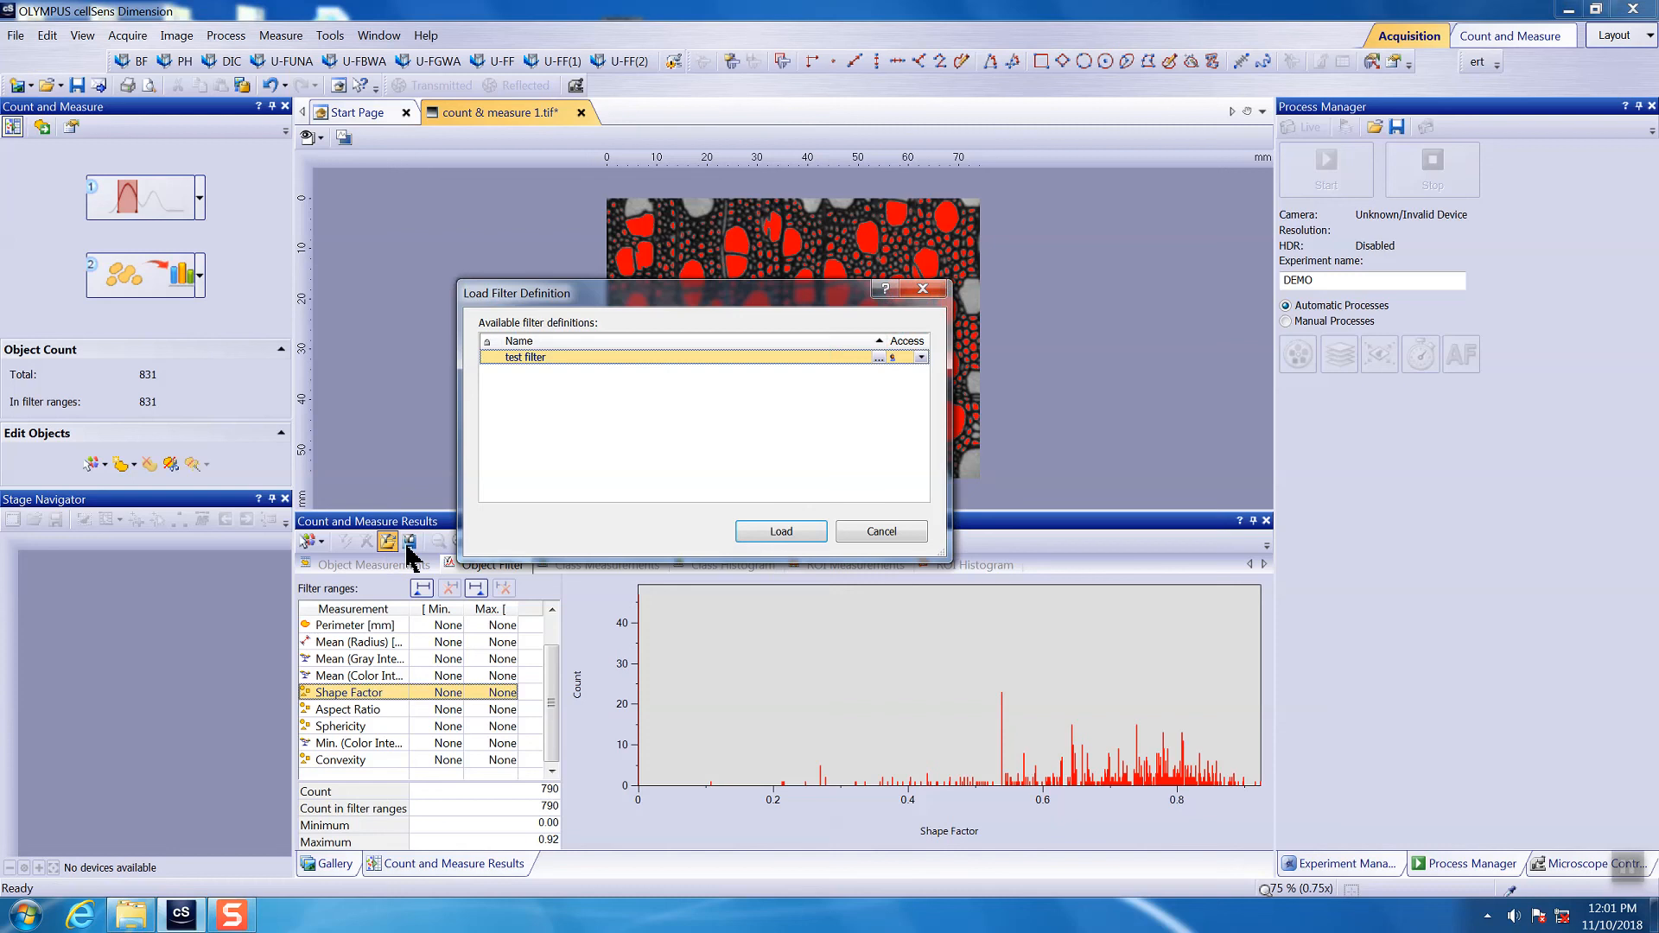
pyautogui.click(788, 531)
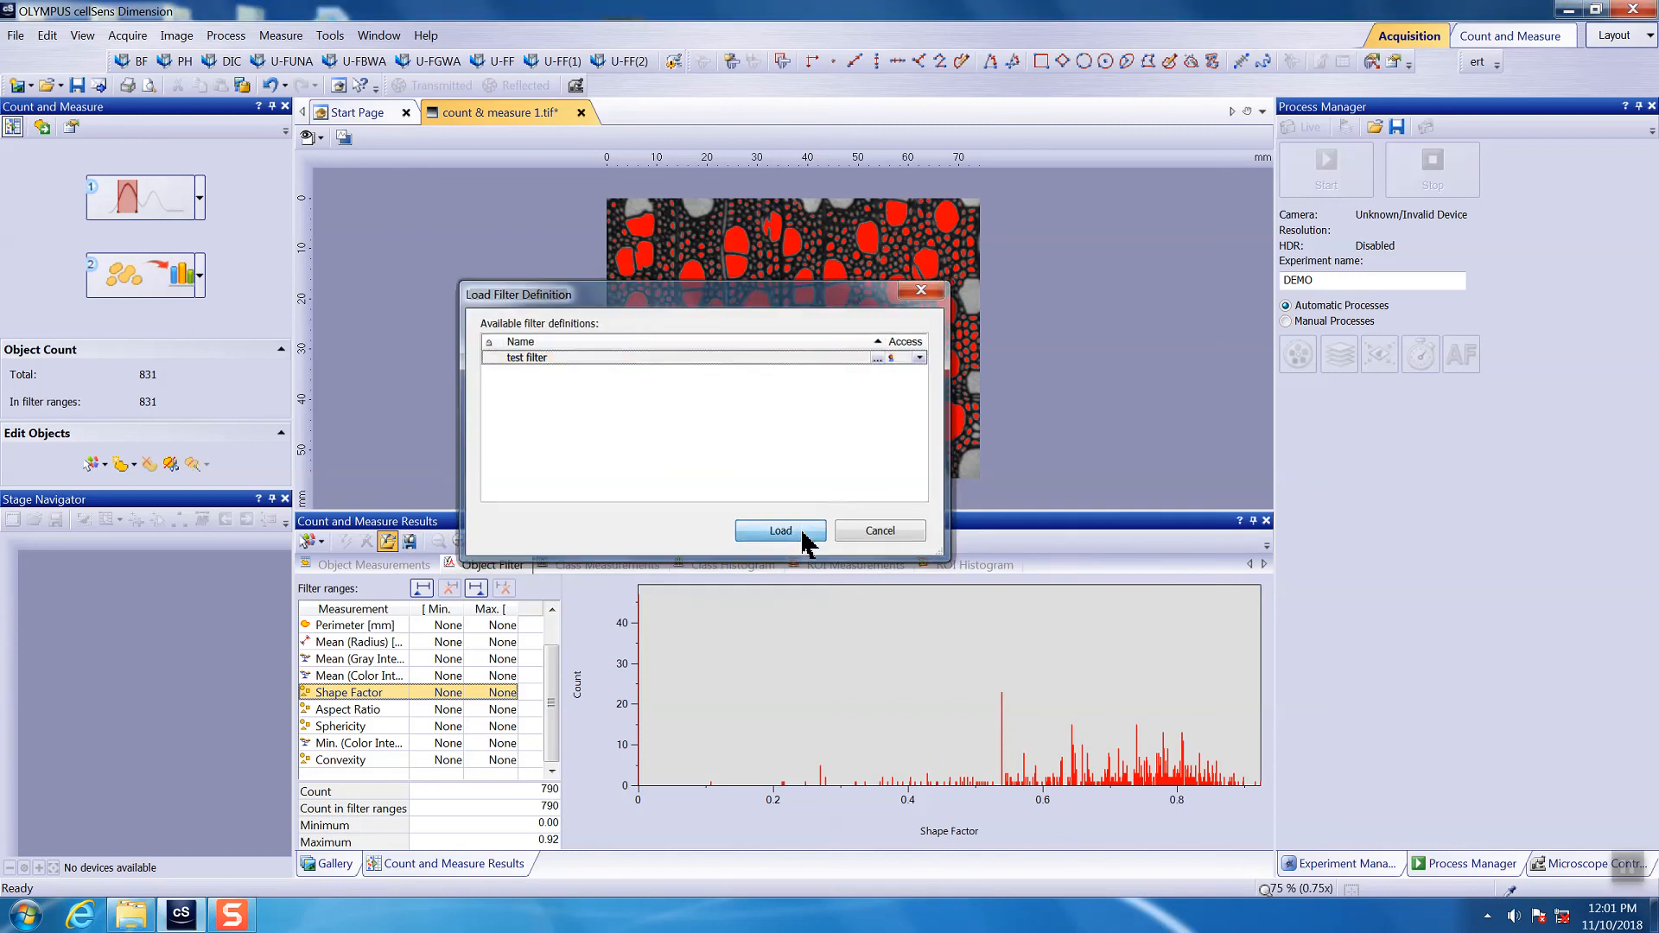